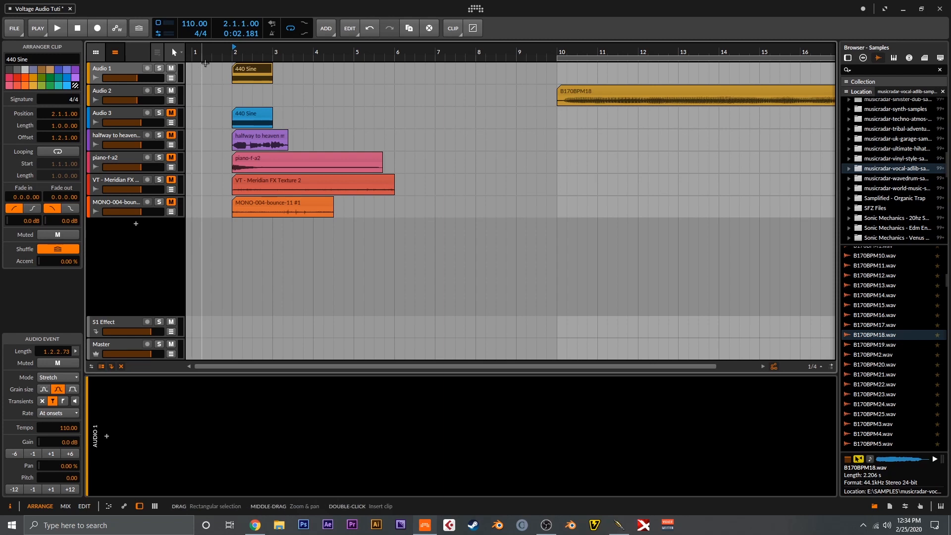
Step: Play the 440 Sine clip and insert the Voltage Modular FX plug-in on the Audio 1 track
{"action": "key", "text": "space"}
{"action": "key", "text": "space"}
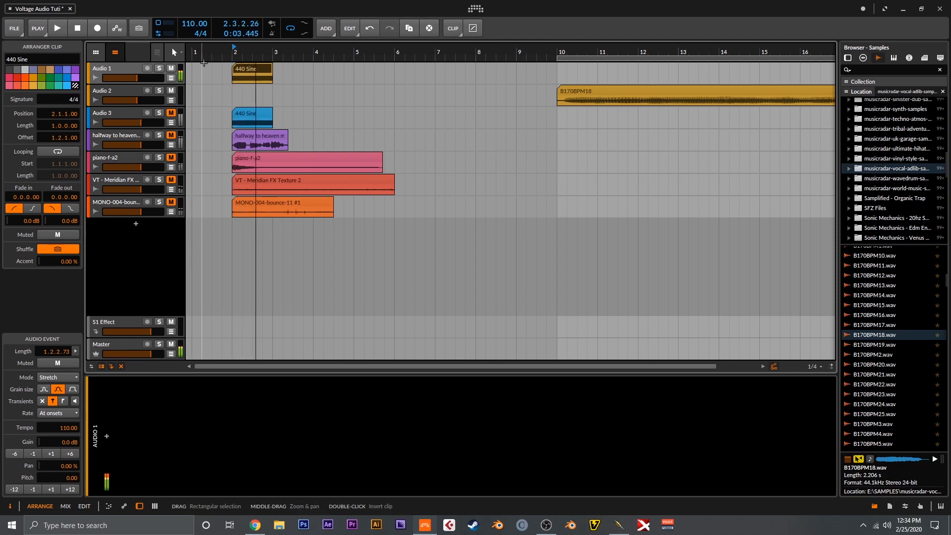
{"action": "left_click", "coordinate": [128, 73]}
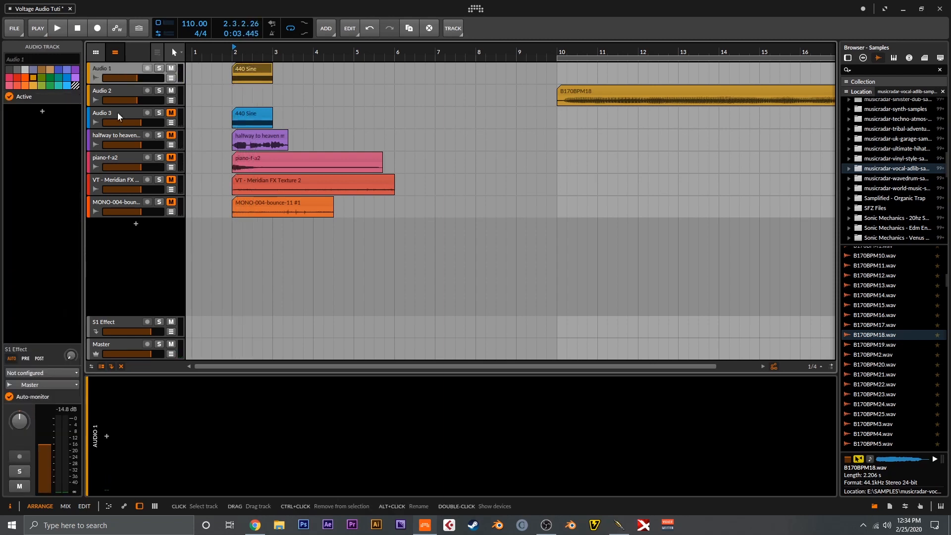
{"action": "left_click", "coordinate": [46, 113]}
{"action": "type", "text": "vol"}
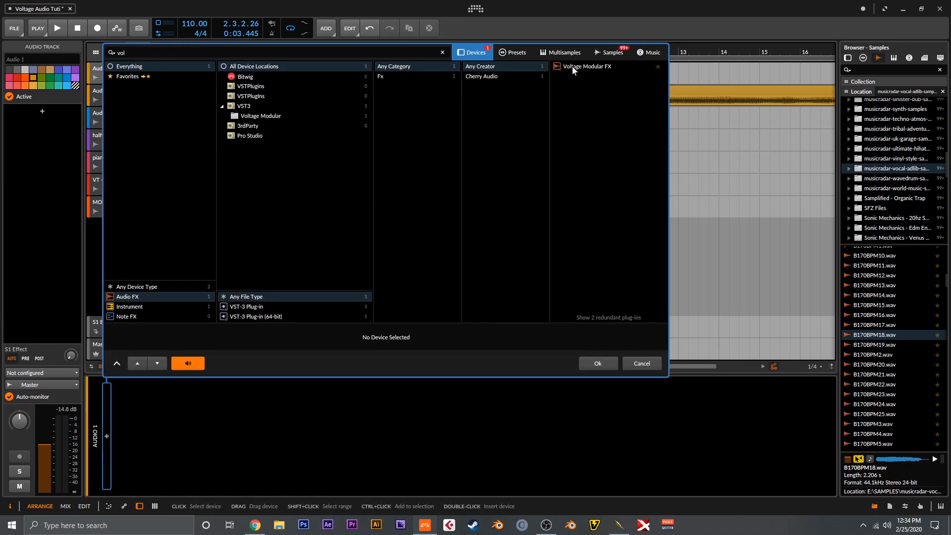
{"action": "left_click", "coordinate": [572, 67]}
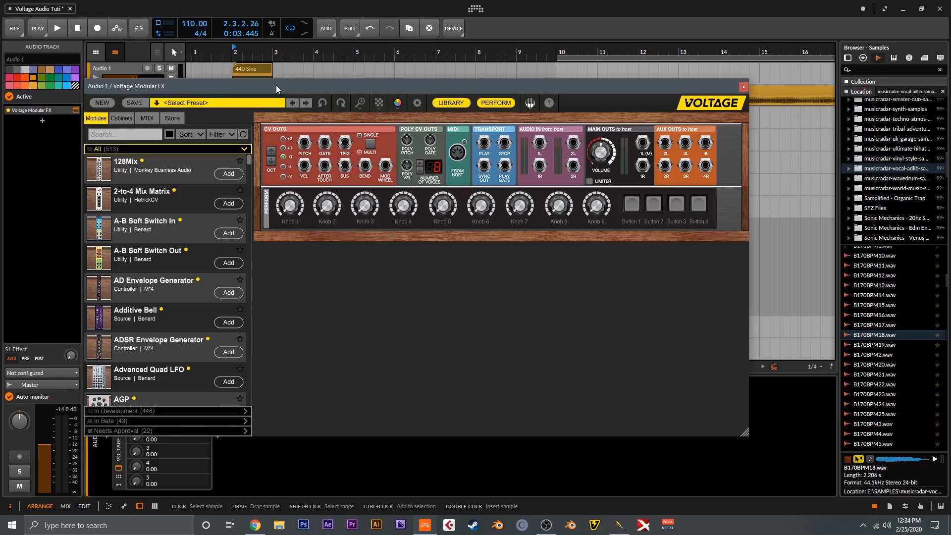
Step: Patch host audio inputs 1L and 1R to main outs 1L and 1R and play the sine clip from bar 2
{"action": "left_click", "coordinate": [235, 50]}
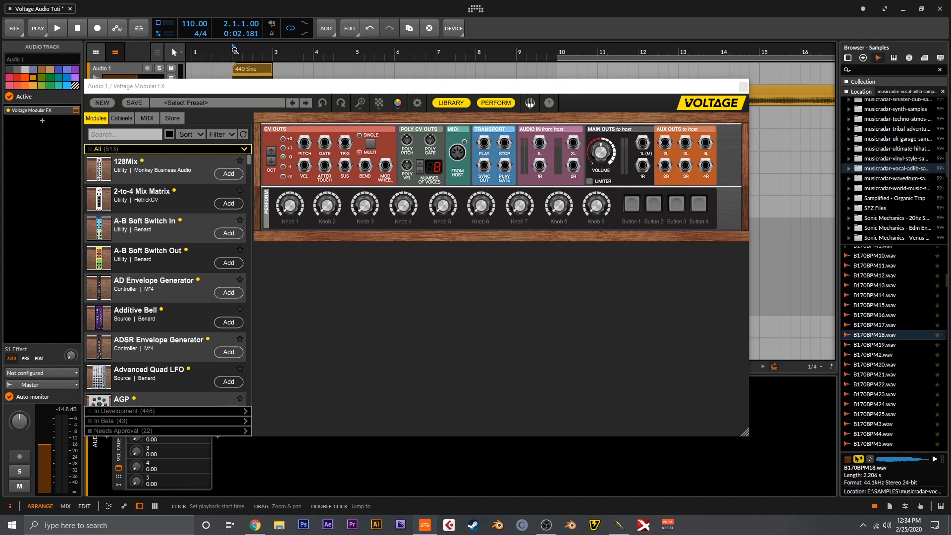
{"action": "key", "text": "space"}
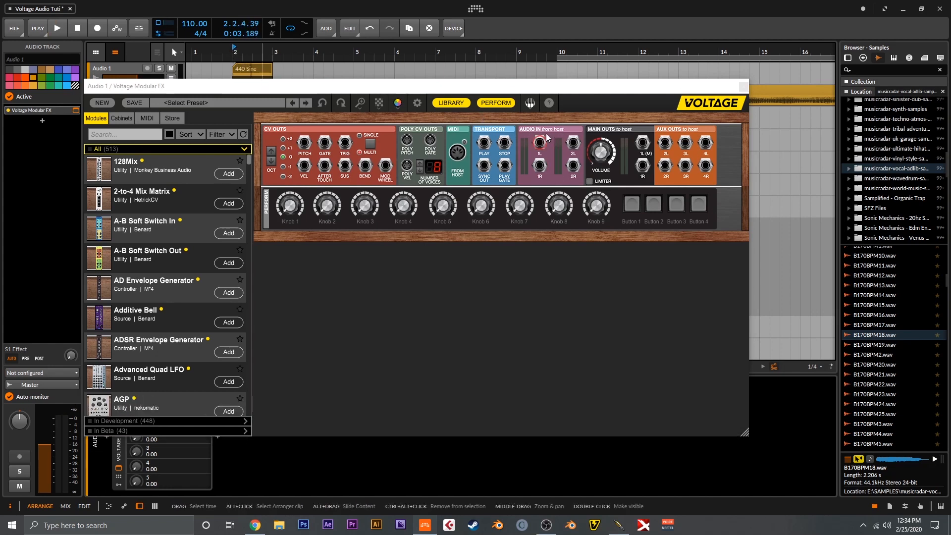
{"action": "left_click_drag", "start_coordinate": [540, 142], "coordinate": [642, 144]}
{"action": "left_click_drag", "start_coordinate": [549, 175], "coordinate": [642, 165]}
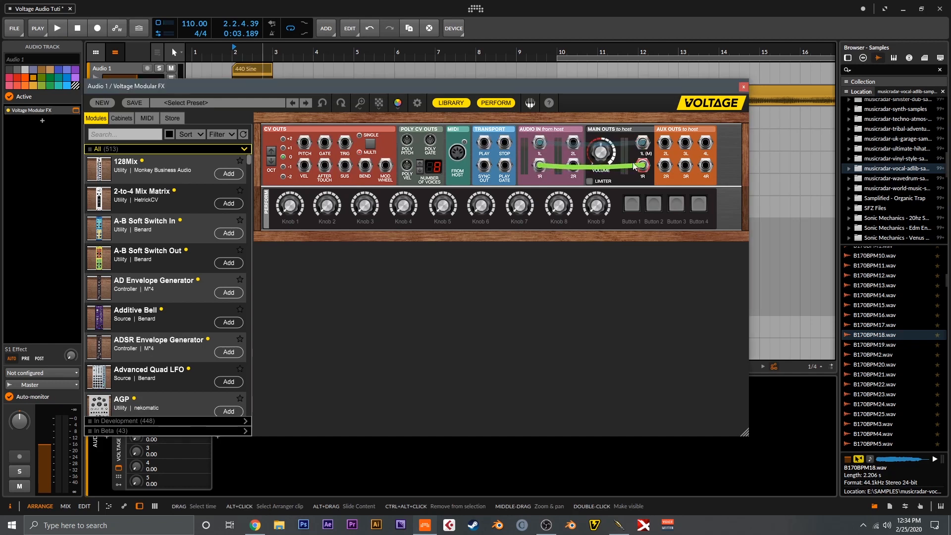
{"action": "left_click", "coordinate": [235, 53]}
{"action": "key", "text": "space"}
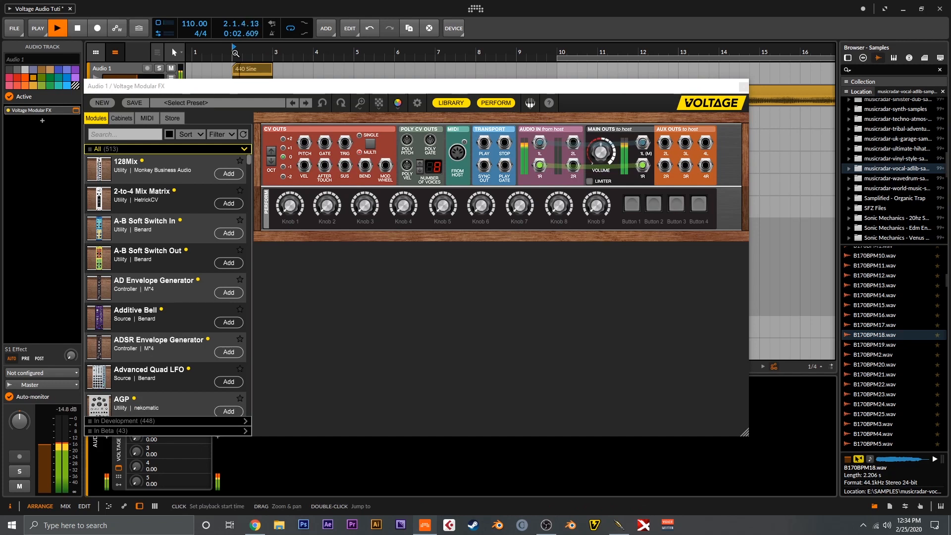
{"action": "key", "text": "space"}
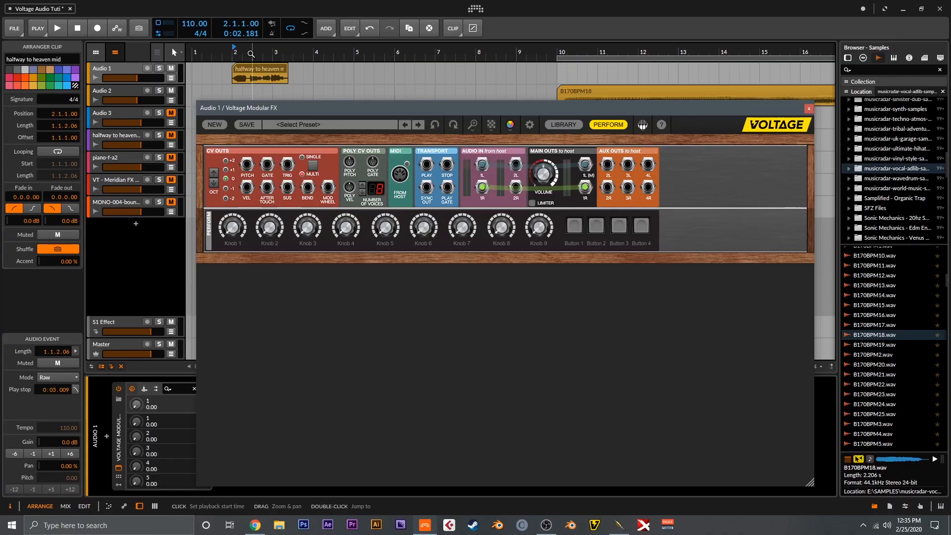
Step: Play the "halfway to heaven mid" vocal clip through the direct input-to-output patch
{"action": "key", "text": "space"}
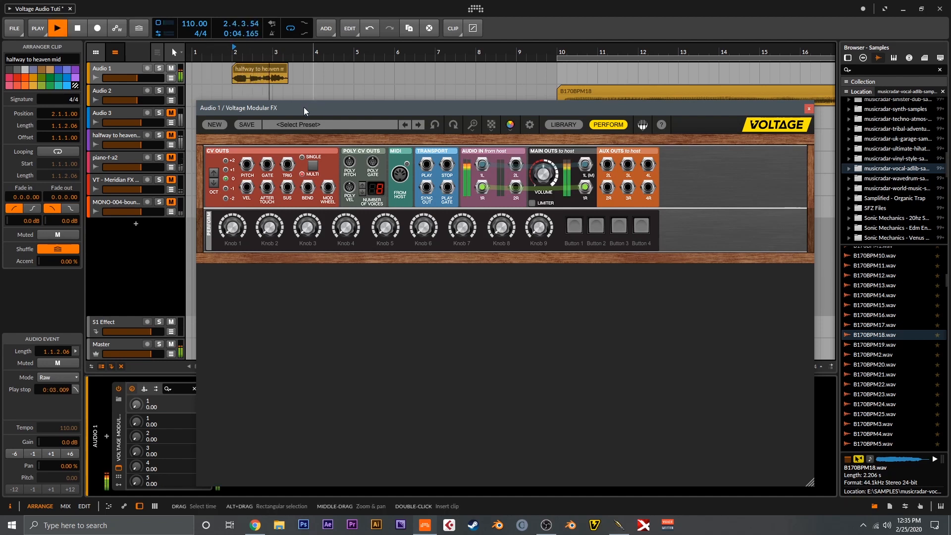
{"action": "key", "text": "space"}
{"action": "left_click_drag", "start_coordinate": [481, 164], "coordinate": [585, 164]}
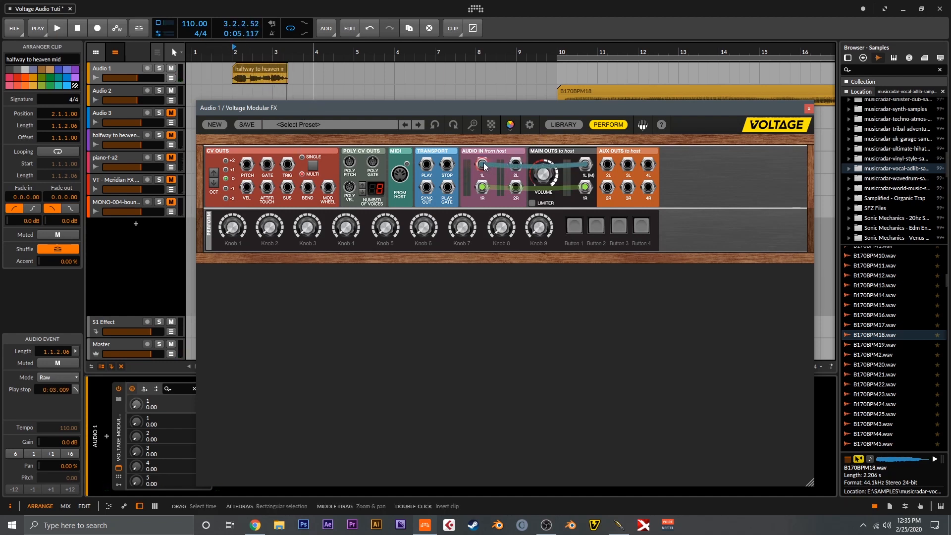
Step: Add a TB Filter processor module to the empty area below the input and output panel
{"action": "right_click", "coordinate": [386, 311]}
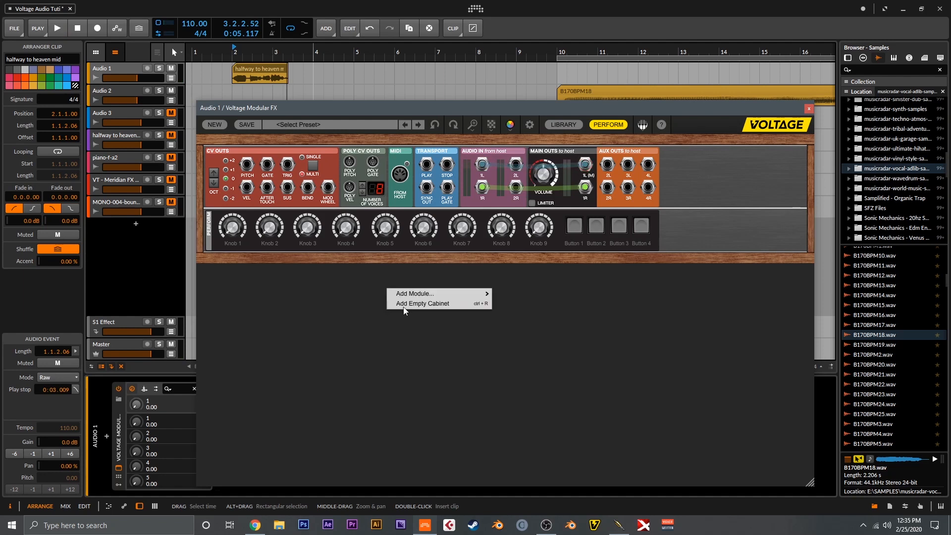
{"action": "mouse_move", "coordinate": [417, 297]}
{"action": "mouse_move", "coordinate": [513, 266]}
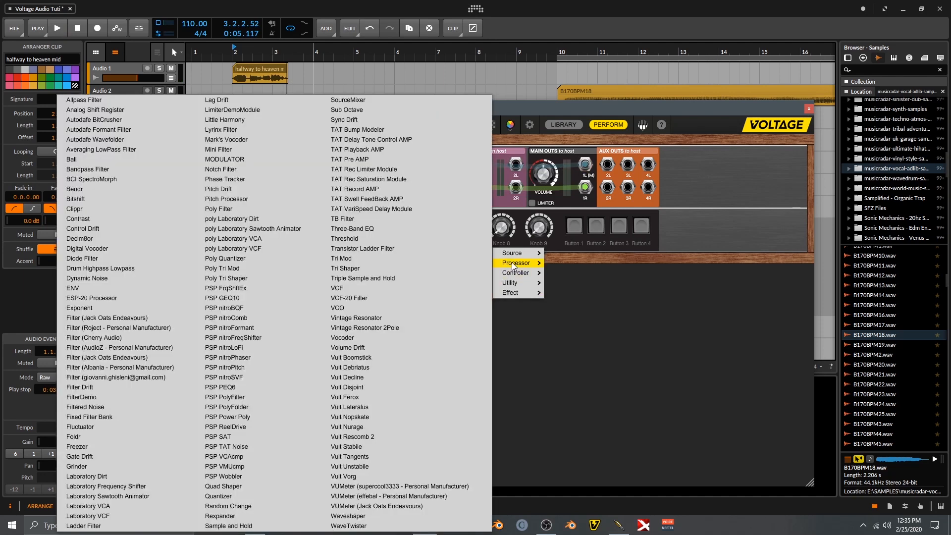
{"action": "left_click", "coordinate": [353, 221]}
Step: Remove the direct cables and patch the TB Filter between audio input 1L and main out 1L
{"action": "left_click_drag", "start_coordinate": [480, 189], "coordinate": [496, 221]}
{"action": "left_click_drag", "start_coordinate": [586, 162], "coordinate": [231, 278]}
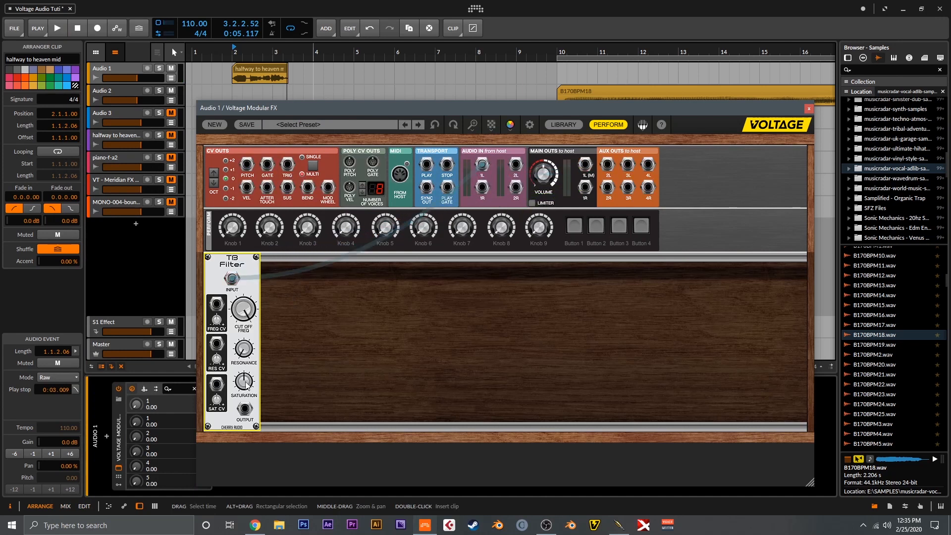
{"action": "left_click_drag", "start_coordinate": [244, 408], "coordinate": [585, 165]}
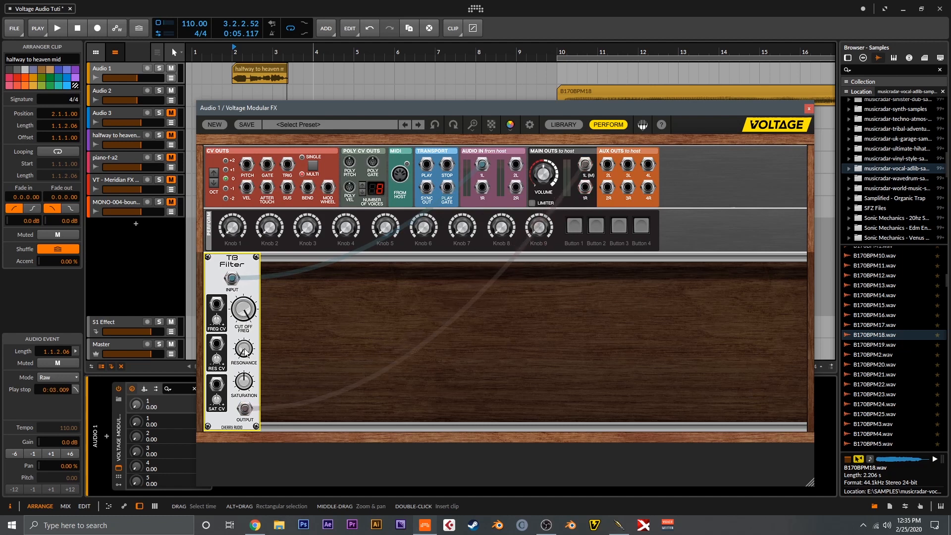
Step: Turn down the TB Filter's saturation and play the vocal clip from bar 2
{"action": "left_click_drag", "start_coordinate": [245, 390], "coordinate": [246, 415]}
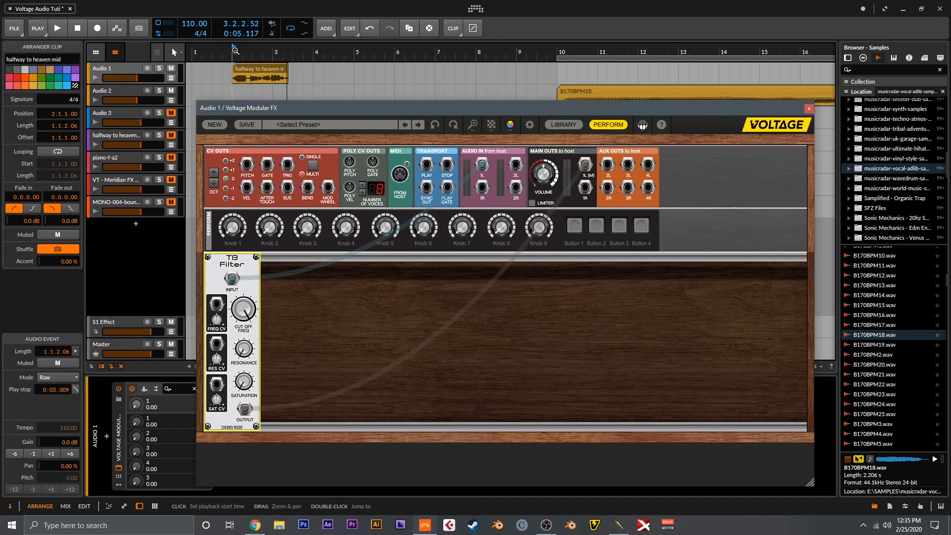
{"action": "left_click", "coordinate": [237, 53]}
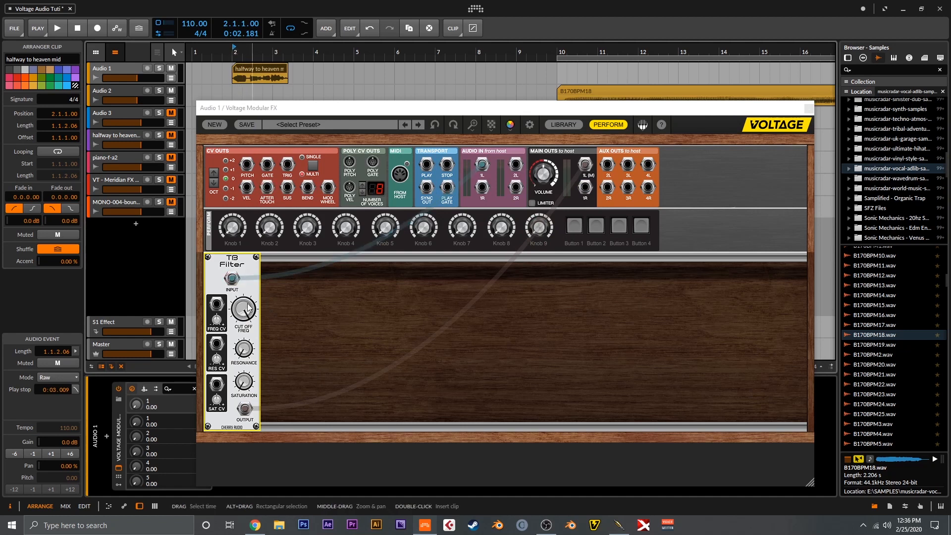
{"action": "key", "text": "space"}
{"action": "mouse_move", "coordinate": [247, 311]}
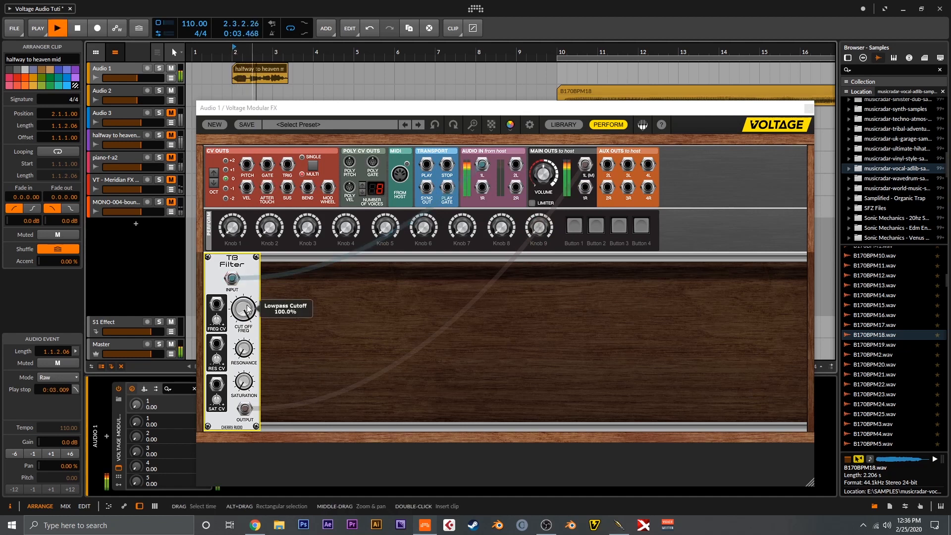
{"action": "key", "text": "space"}
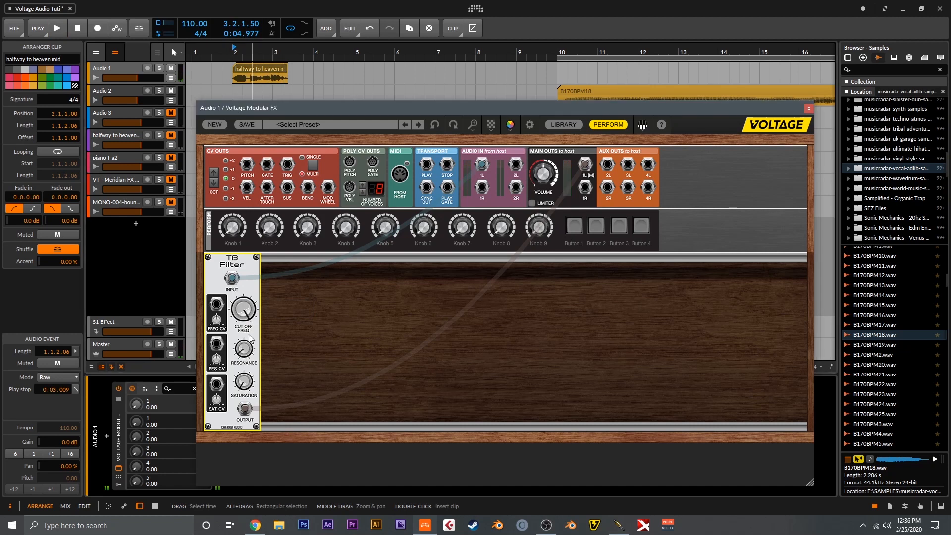
Step: Raise the TB Filter's resonance and adjust its cutoff frequency while playing the vocal clip
{"action": "left_click_drag", "start_coordinate": [248, 297], "coordinate": [251, 373]}
{"action": "key", "text": "space"}
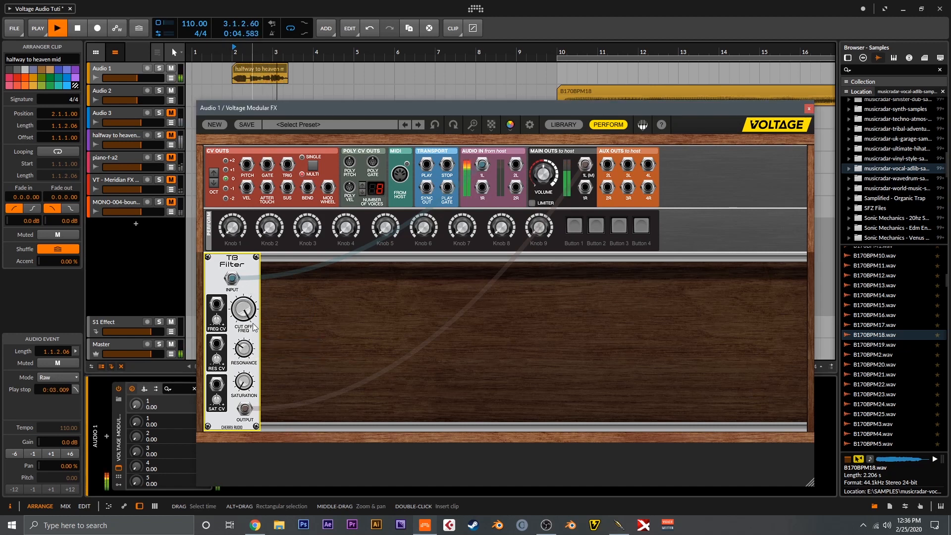
{"action": "key", "text": "space"}
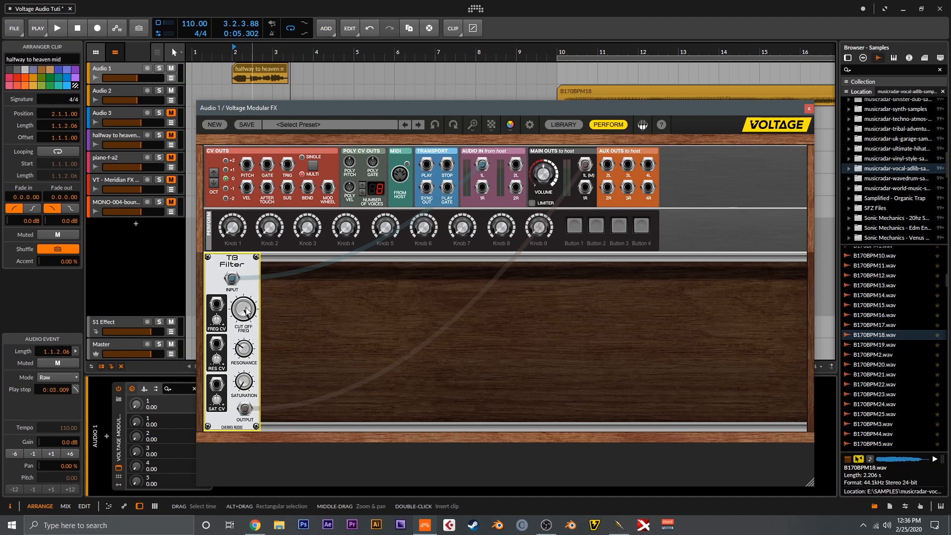
{"action": "key", "text": "space"}
{"action": "left_click_drag", "start_coordinate": [246, 311], "coordinate": [246, 288]}
{"action": "key", "text": "space"}
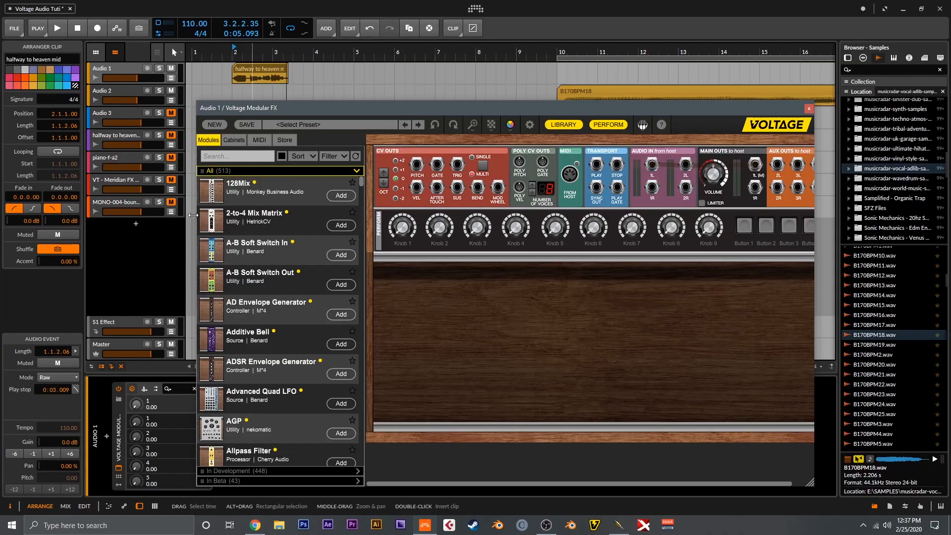
Step: Search the module library for "sync" and place a Sync Divider at the start of the empty cabinet
{"action": "left_click", "coordinate": [234, 156]}
{"action": "type", "text": "syc"}
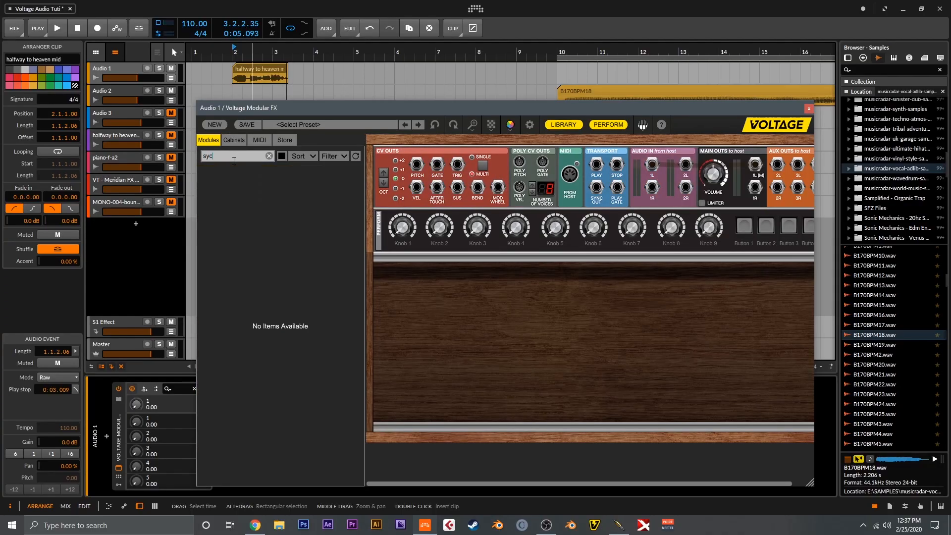
{"action": "key", "text": "BackSpace"}
{"action": "type", "text": "nc"}
{"action": "left_click_drag", "start_coordinate": [243, 248], "coordinate": [409, 264]}
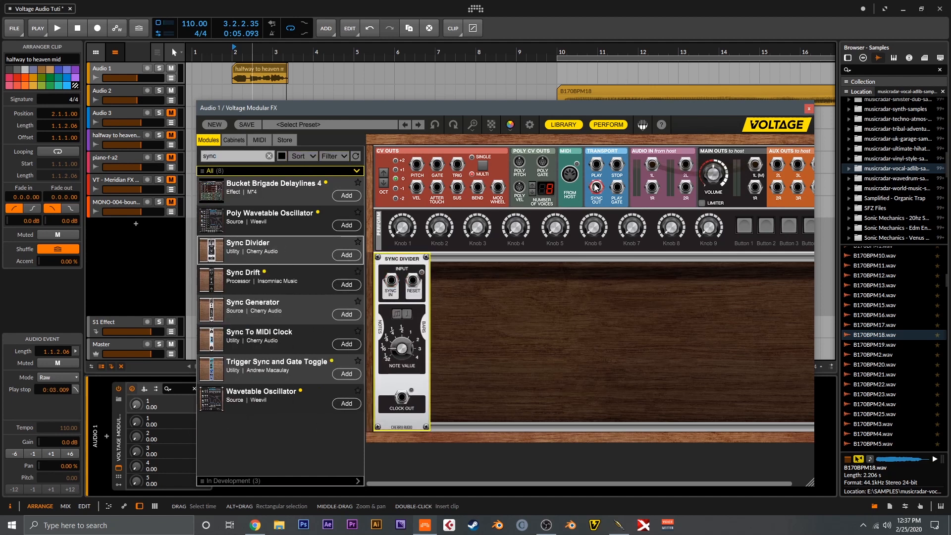
Step: Patch the transport's Sync Out to the Sync Divider's Sync In and the transport's Play to its Reset
{"action": "left_click_drag", "start_coordinate": [595, 187], "coordinate": [597, 164]}
{"action": "left_click_drag", "start_coordinate": [578, 114], "coordinate": [527, 113]}
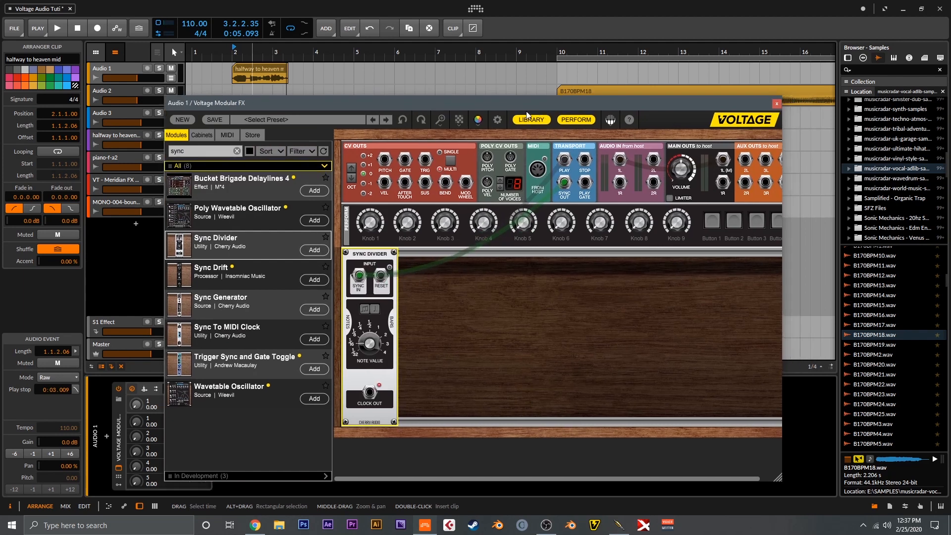
{"action": "mouse_move", "coordinate": [413, 212]}
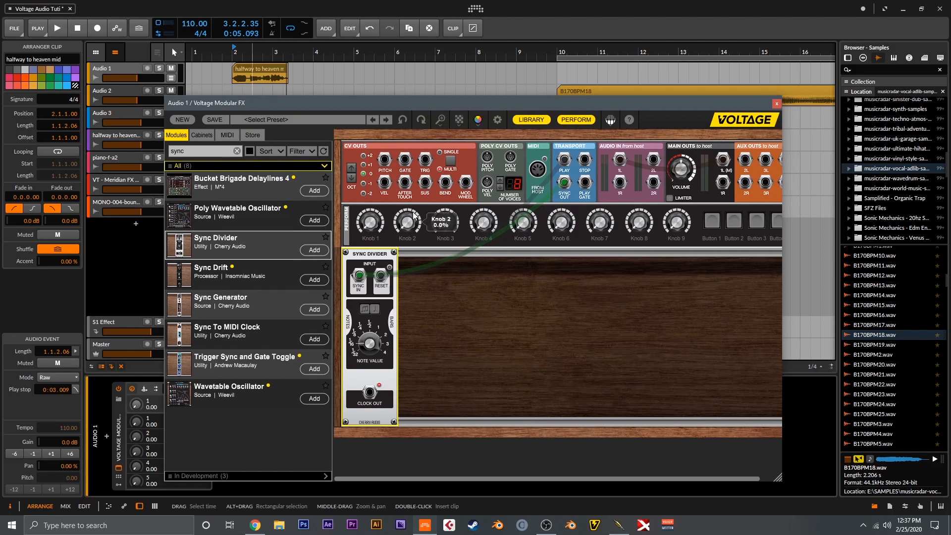
Step: Search the module library for "filt" and add two Cherry Audio Filter modules after the Sync Divider
{"action": "left_click", "coordinate": [208, 154]}
{"action": "type", "text": "filt"}
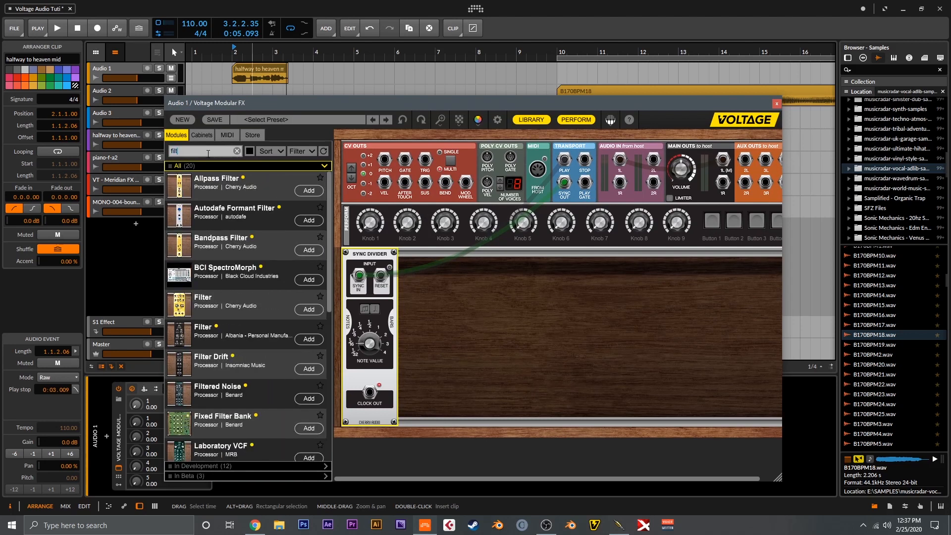
{"action": "left_click_drag", "start_coordinate": [250, 295], "coordinate": [536, 254]}
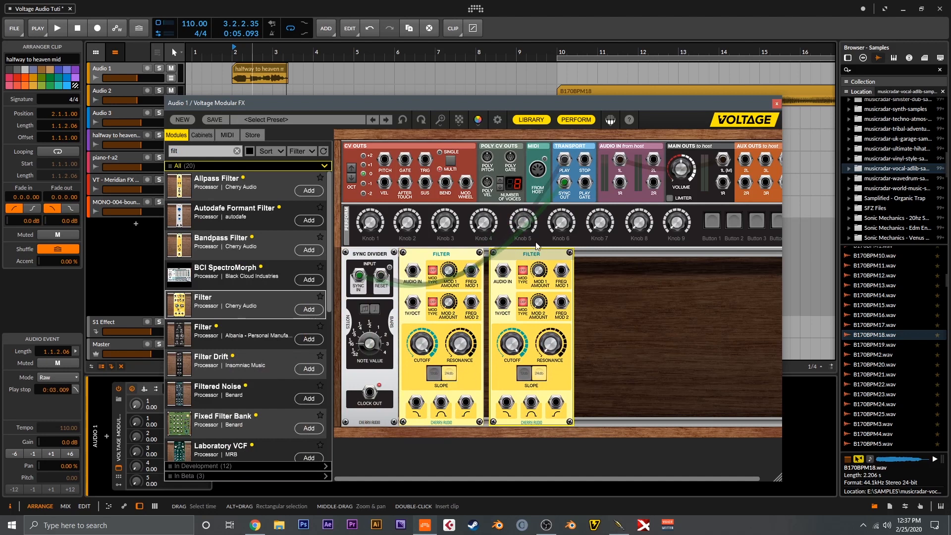
Step: Search the module library for "lfo" and place a Cherry Audio LFO in front of each filter
{"action": "left_click", "coordinate": [213, 153]}
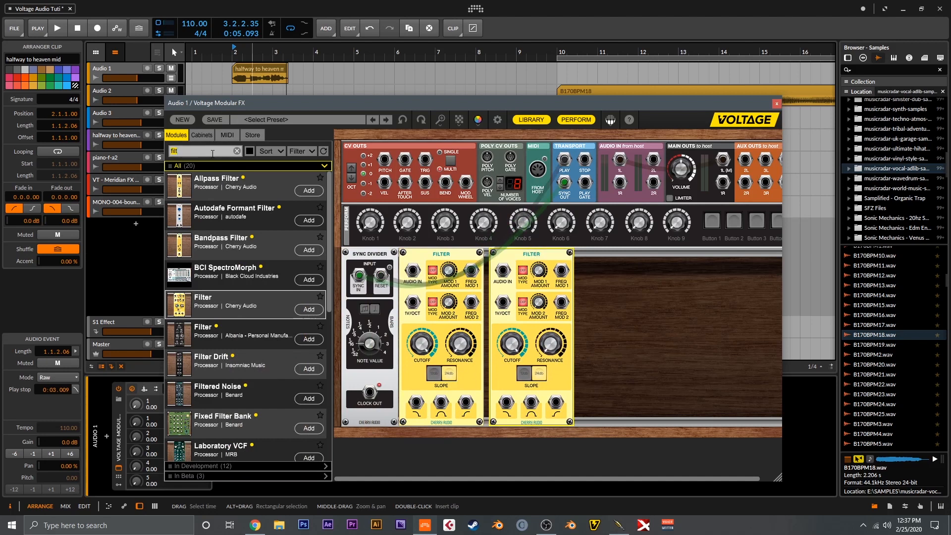
{"action": "type", "text": "lfo"}
{"action": "left_click_drag", "start_coordinate": [234, 240], "coordinate": [572, 254]}
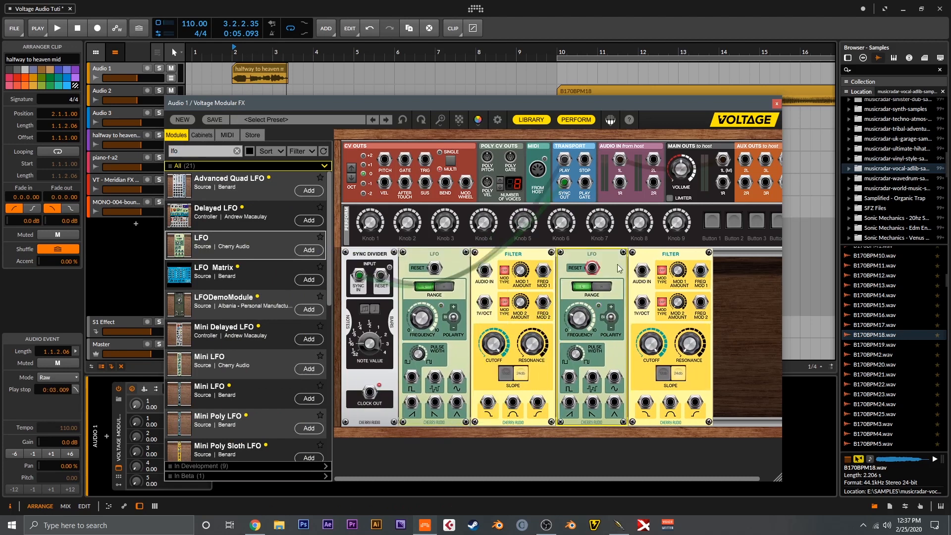
Step: Search the module library for "del" and add a PSP Delay after the second filter
{"action": "left_click_drag", "start_coordinate": [698, 108], "coordinate": [599, 60]}
{"action": "scroll", "coordinate": [599, 267], "scroll_direction": "down", "scroll_amount": 2}
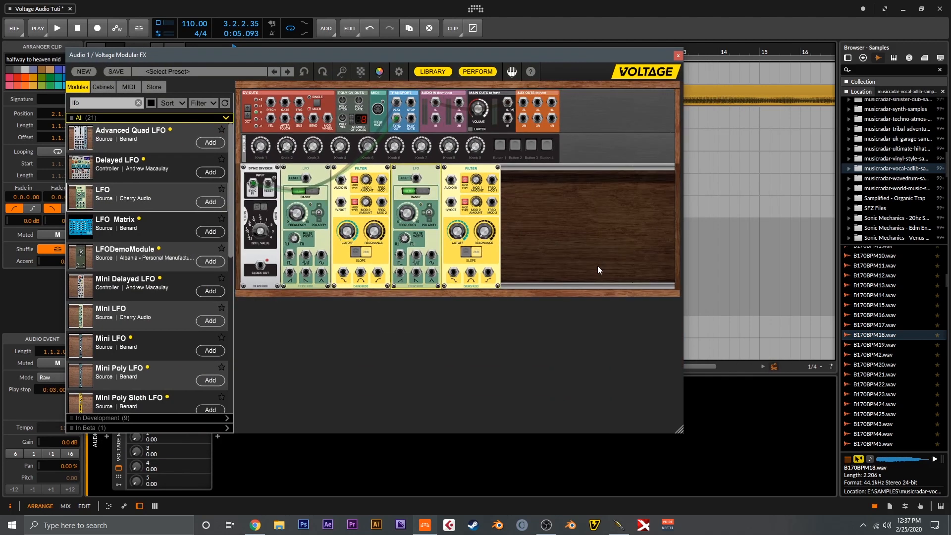
{"action": "left_click_drag", "start_coordinate": [680, 428], "coordinate": [769, 464]}
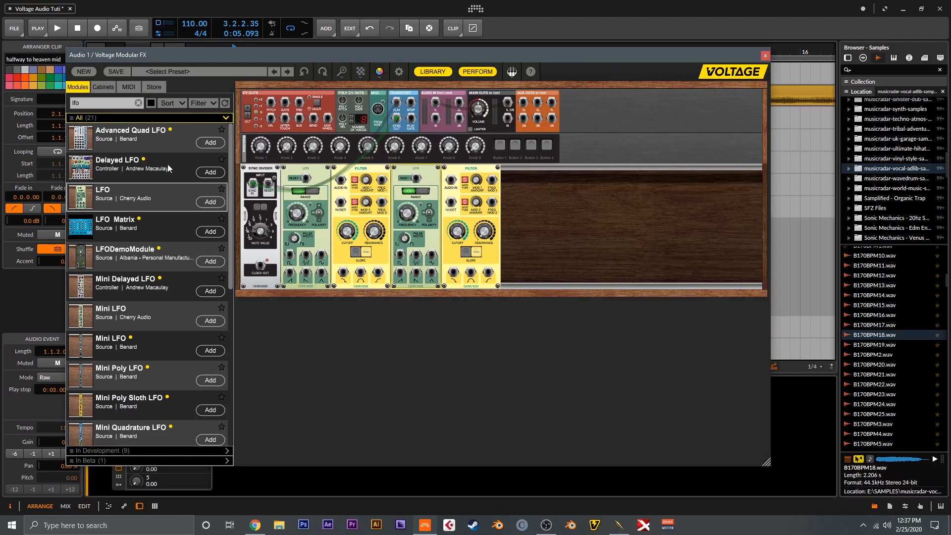
{"action": "double_click", "coordinate": [113, 106]}
{"action": "type", "text": "d"}
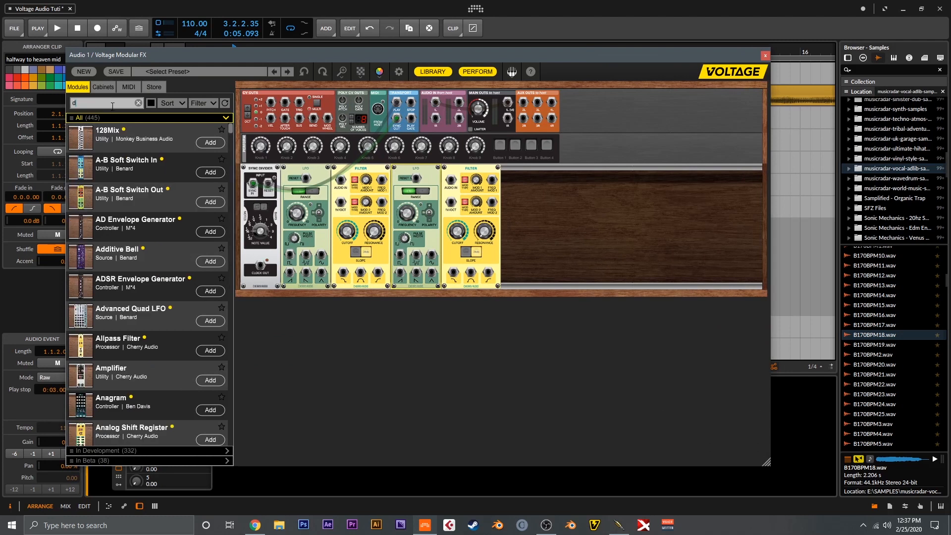
{"action": "type", "text": "el"}
{"action": "scroll", "coordinate": [134, 193], "scroll_direction": "down", "scroll_amount": 5}
{"action": "left_click_drag", "start_coordinate": [114, 308], "coordinate": [530, 213]}
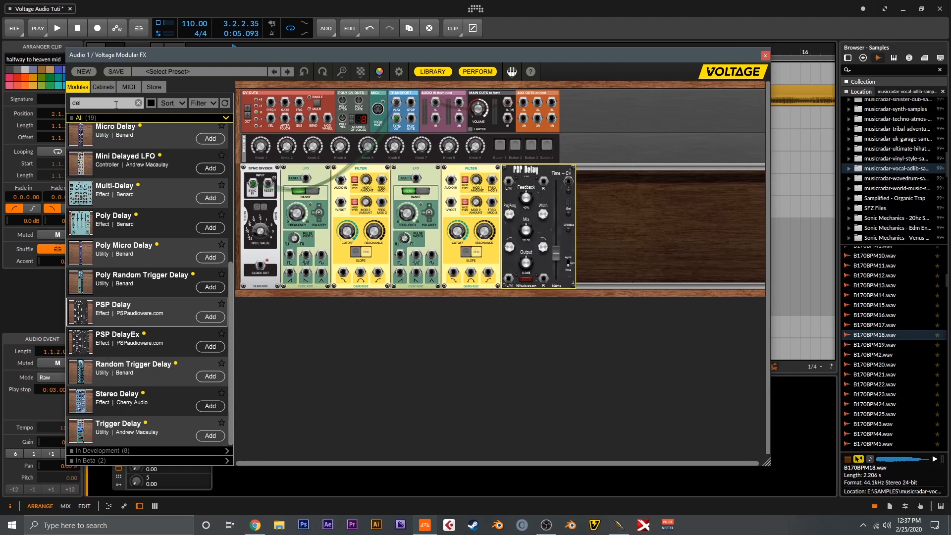
Step: Search the module library for "pitch" and place a PSP nitroPitch between the second filter and the PSP Delay, hiding the library
{"action": "double_click", "coordinate": [119, 102]}
{"action": "type", "text": "pitch"}
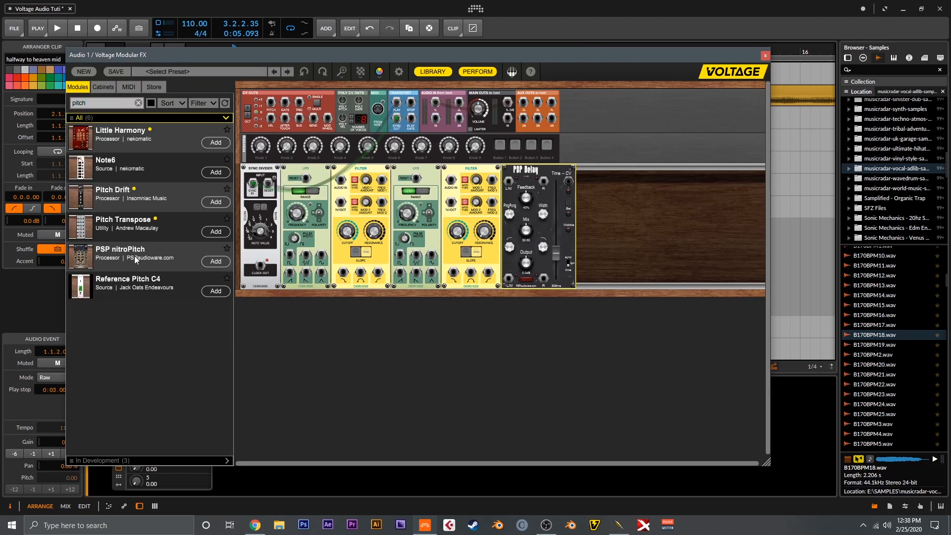
{"action": "left_click_drag", "start_coordinate": [135, 258], "coordinate": [521, 183]}
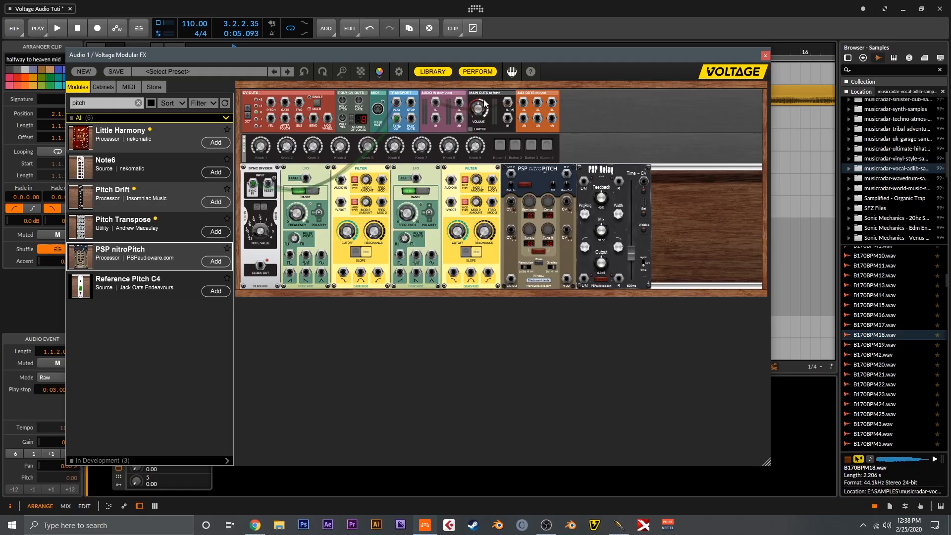
{"action": "left_click", "coordinate": [432, 71]}
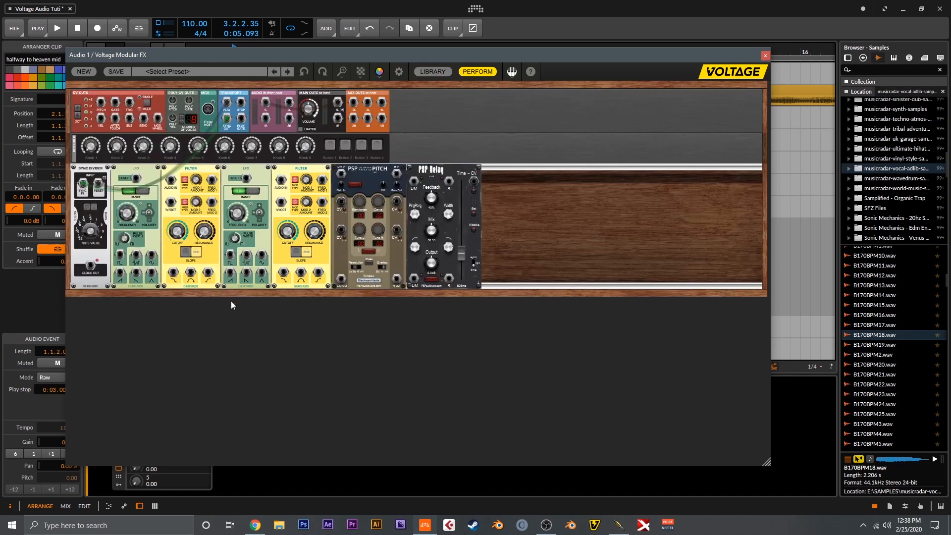
{"action": "scroll", "coordinate": [564, 219], "scroll_direction": "up", "scroll_amount": 4}
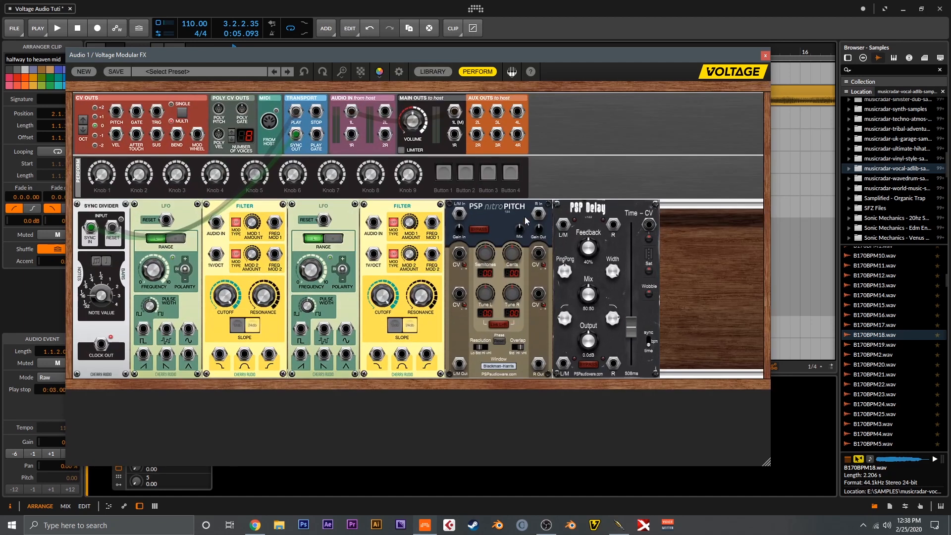
{"action": "scroll", "coordinate": [564, 219], "scroll_direction": "up", "scroll_amount": 1}
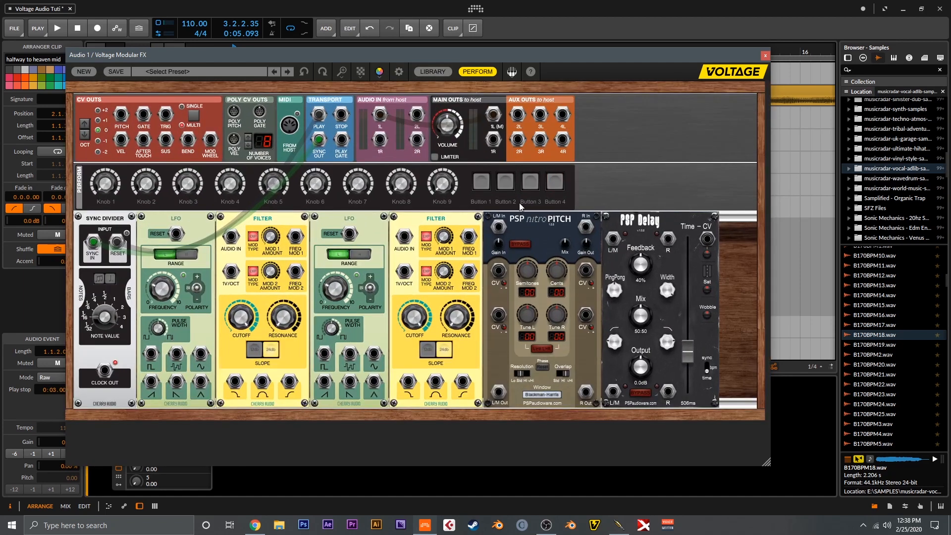
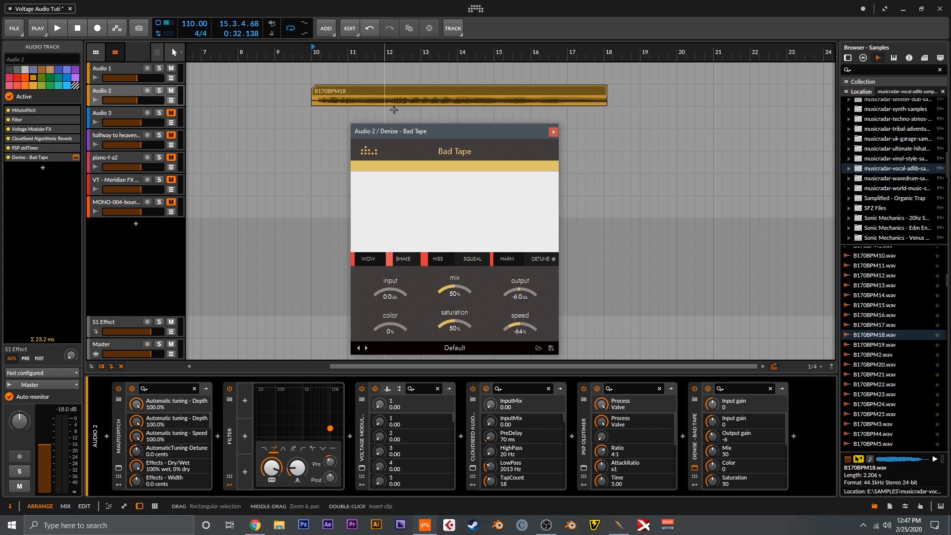
Step: Close the Bad Tape plugin window and play the 440 Sine clip on Audio 1 through the empty Voltage Modular FX rack
{"action": "left_click", "coordinate": [553, 132]}
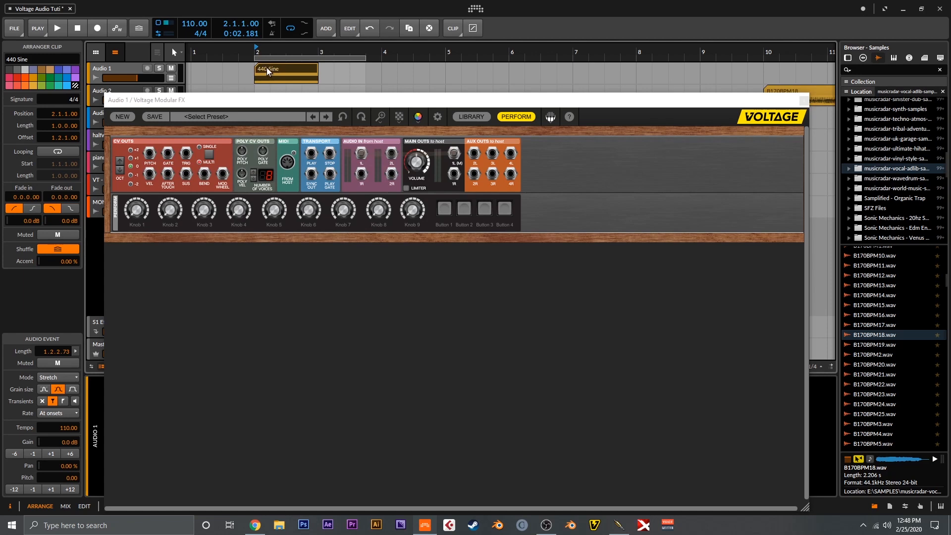
{"action": "key", "text": "space"}
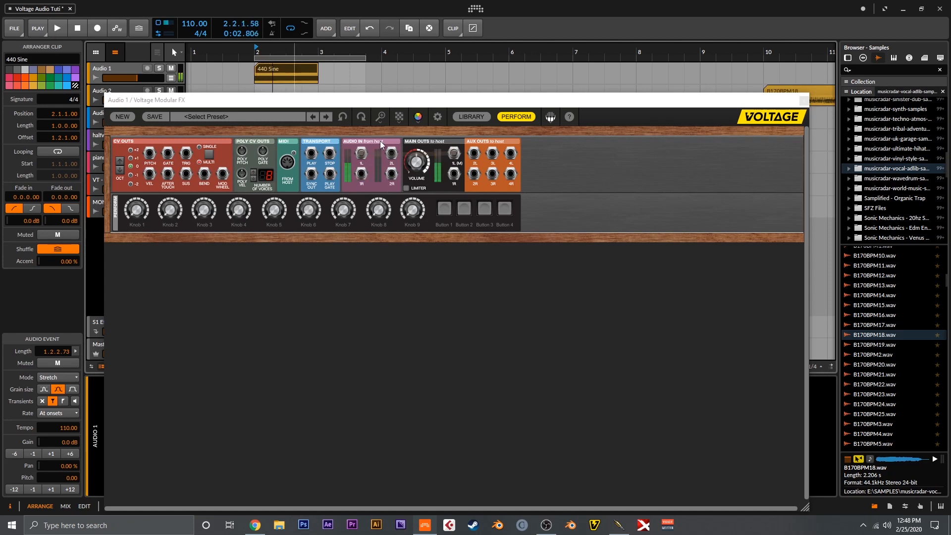
{"action": "mouse_move", "coordinate": [402, 105]}
{"action": "left_mouse_down"}
{"action": "mouse_move", "coordinate": [442, 76]}
{"action": "mouse_move", "coordinate": [403, 90]}
{"action": "left_mouse_up"}
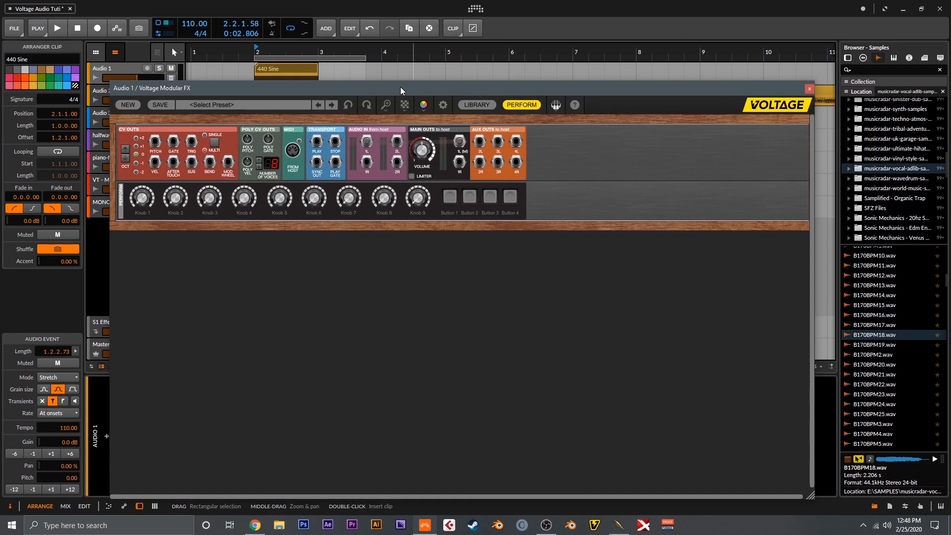
Step: Show the module library, search it for "osc" and add a Cherry Audio Drum Oscillator to the cabinet
{"action": "left_click", "coordinate": [476, 104]}
{"action": "double_click", "coordinate": [159, 137]}
{"action": "type", "text": "osc"}
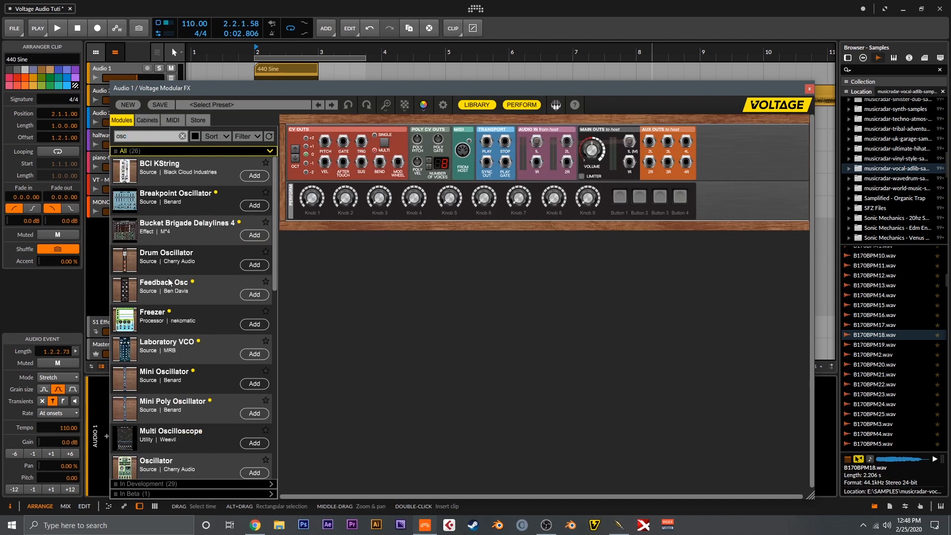
{"action": "left_click_drag", "start_coordinate": [170, 268], "coordinate": [305, 282]}
Step: Search the module library for "scop", add a Cherry Audio Oscilloscope, and spread it and the Drum Oscillator apart in the cabinet
{"action": "double_click", "coordinate": [162, 140]}
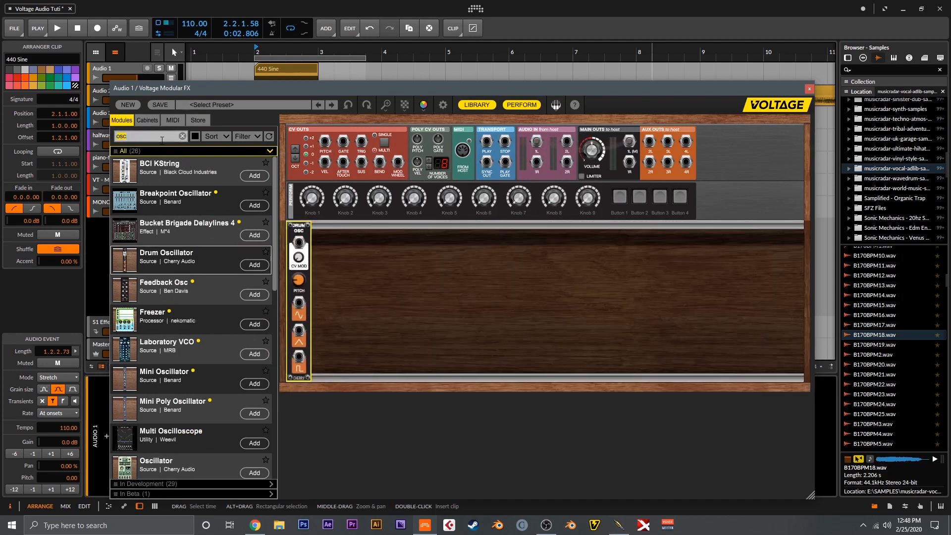
{"action": "type", "text": "scop"}
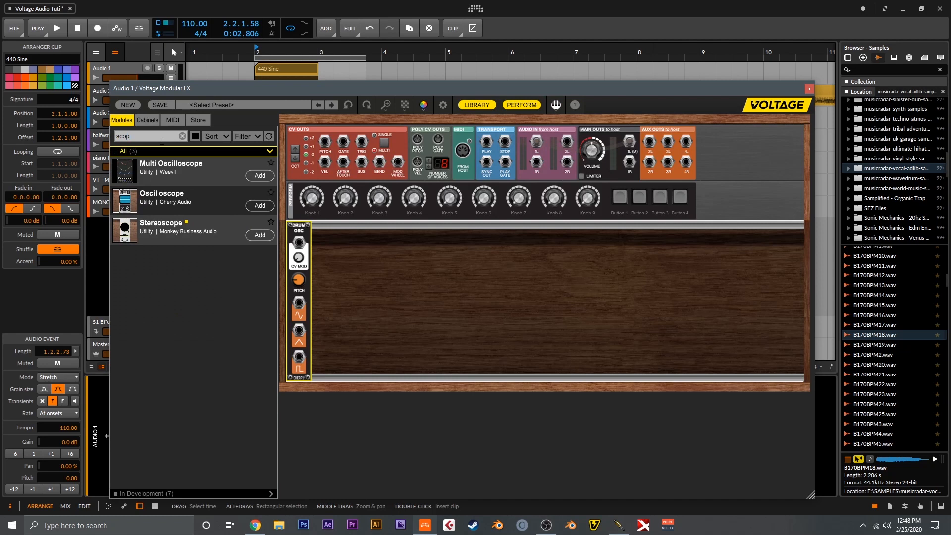
{"action": "left_click_drag", "start_coordinate": [233, 206], "coordinate": [341, 230]}
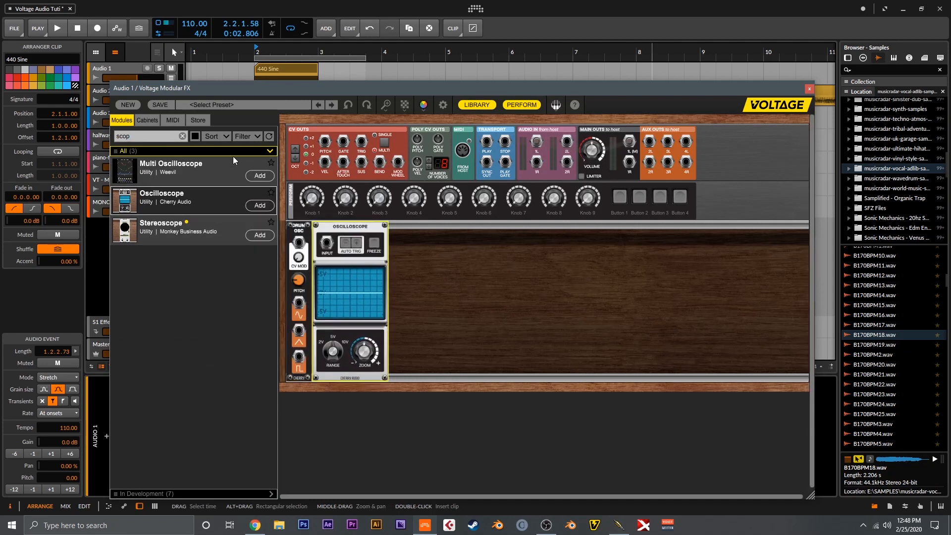
{"action": "left_click", "coordinate": [184, 138]}
{"action": "left_click_drag", "start_coordinate": [302, 226], "coordinate": [373, 226]}
{"action": "left_click_drag", "start_coordinate": [436, 233], "coordinate": [459, 234]}
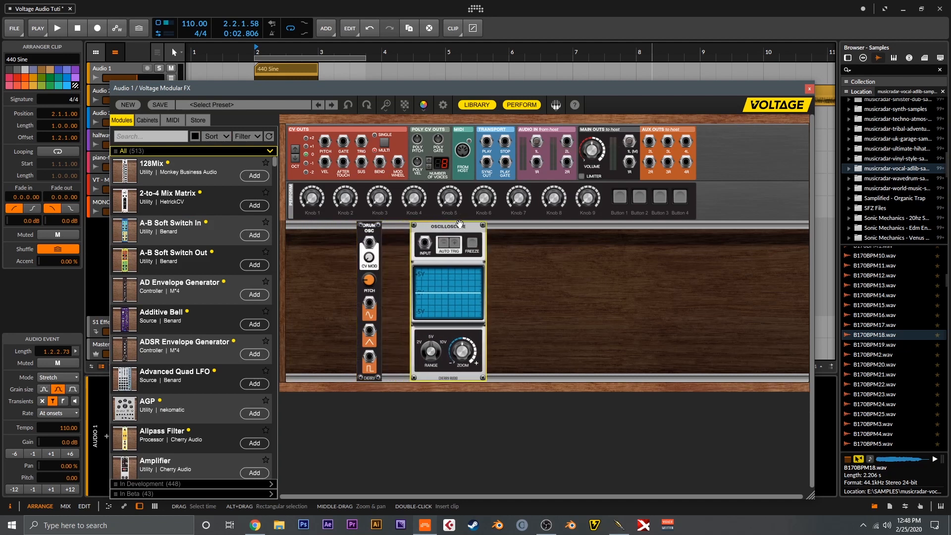
Step: Patch host Audio In 1L to the Drum Oscillator's CV input and the oscillator's sine output to the Oscilloscope input
{"action": "left_click_drag", "start_coordinate": [535, 144], "coordinate": [370, 241]}
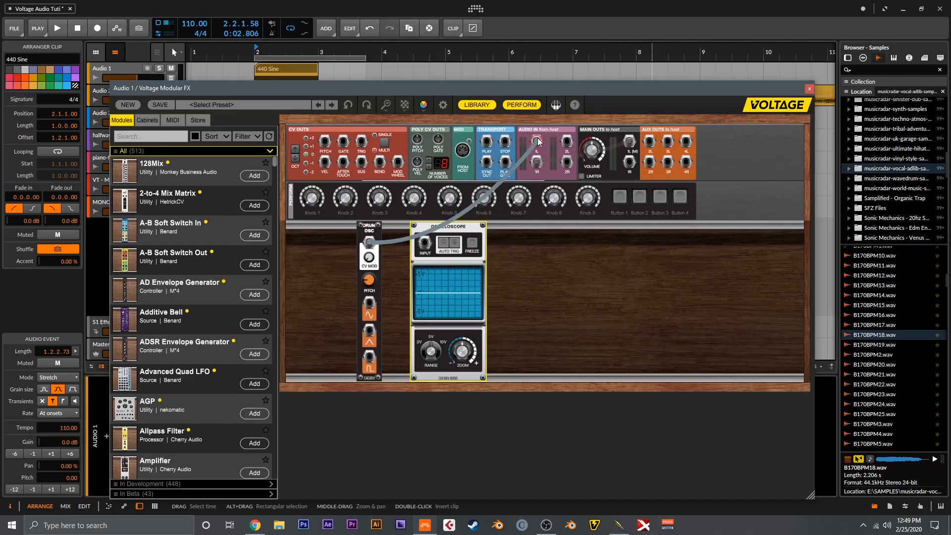
{"action": "left_click_drag", "start_coordinate": [369, 256], "coordinate": [371, 218]}
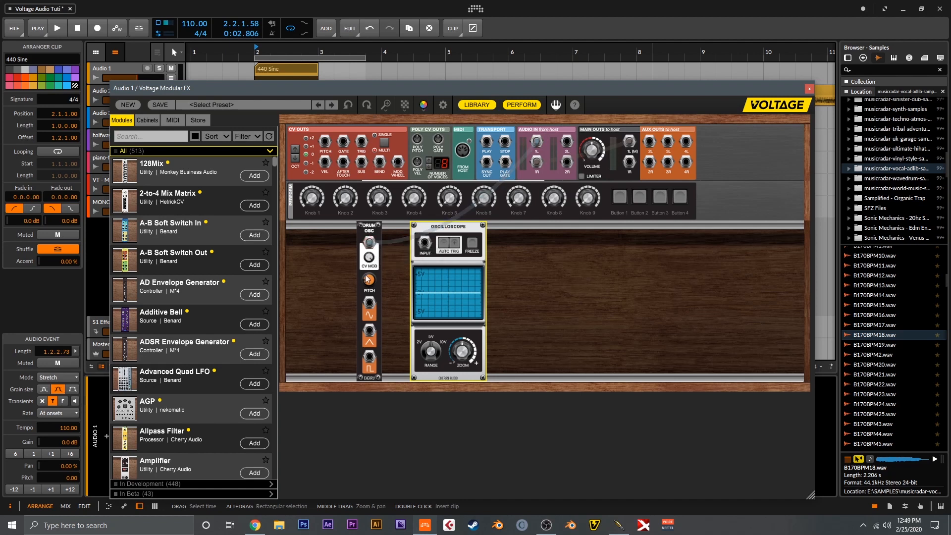
{"action": "left_click_drag", "start_coordinate": [368, 303], "coordinate": [424, 244]}
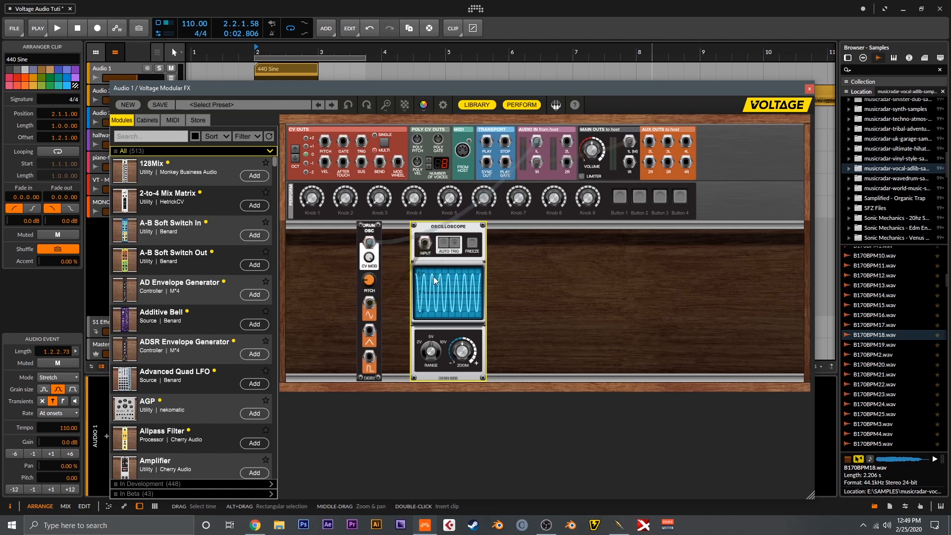
Step: Zoom in the Oscilloscope trace and play the 440 Sine clip while varying the Drum Oscillator's pitch and CV modulation amount
{"action": "left_click_drag", "start_coordinate": [461, 356], "coordinate": [438, 345]}
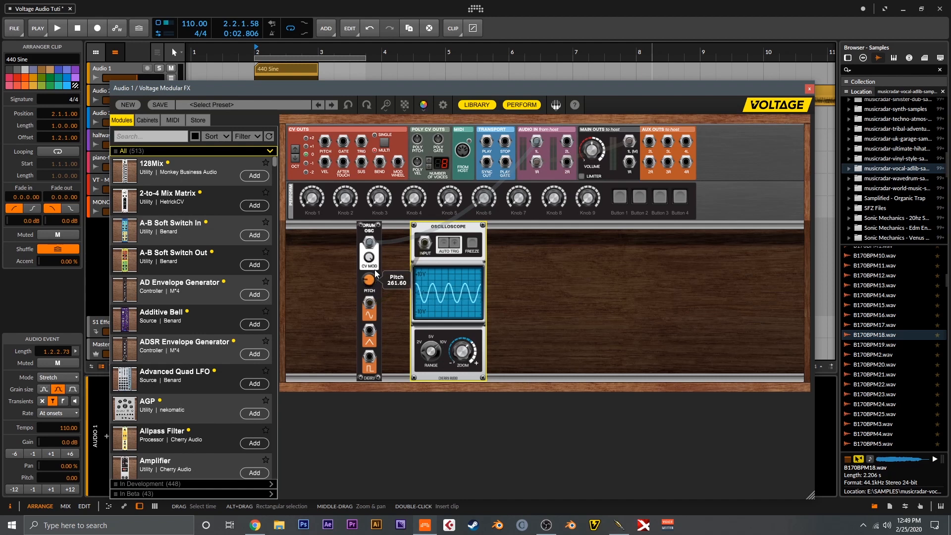
{"action": "left_click_drag", "start_coordinate": [374, 274], "coordinate": [375, 287]}
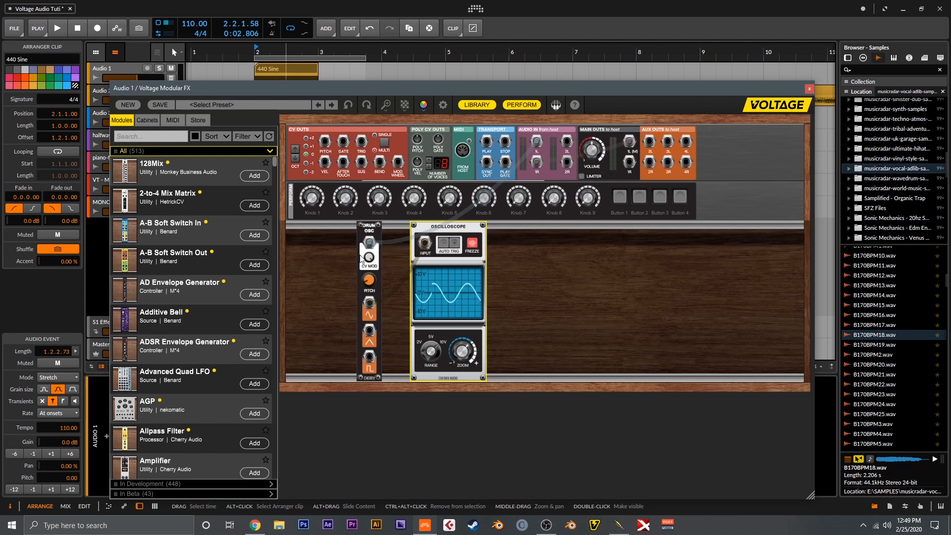
{"action": "key", "text": "space"}
{"action": "left_click_drag", "start_coordinate": [365, 257], "coordinate": [378, 320]}
{"action": "key", "text": "space"}
{"action": "key", "text": "space"}
{"action": "left_click_drag", "start_coordinate": [372, 269], "coordinate": [369, 243]}
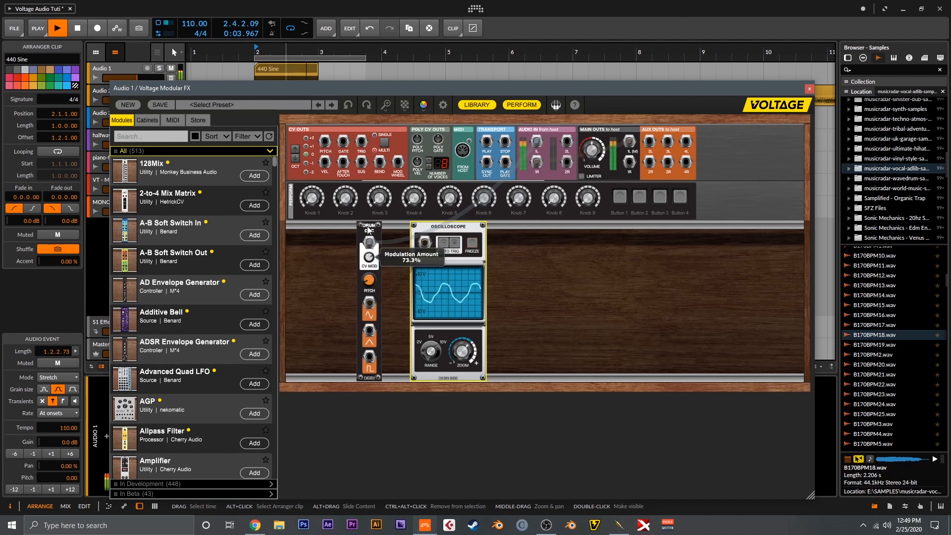
{"action": "key", "text": "space"}
{"action": "key", "text": "space"}
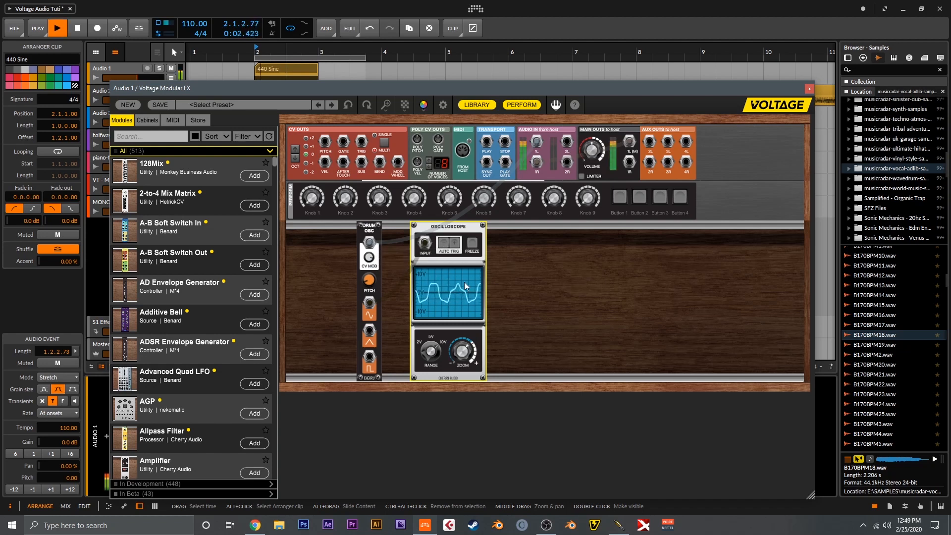
{"action": "key", "text": "space"}
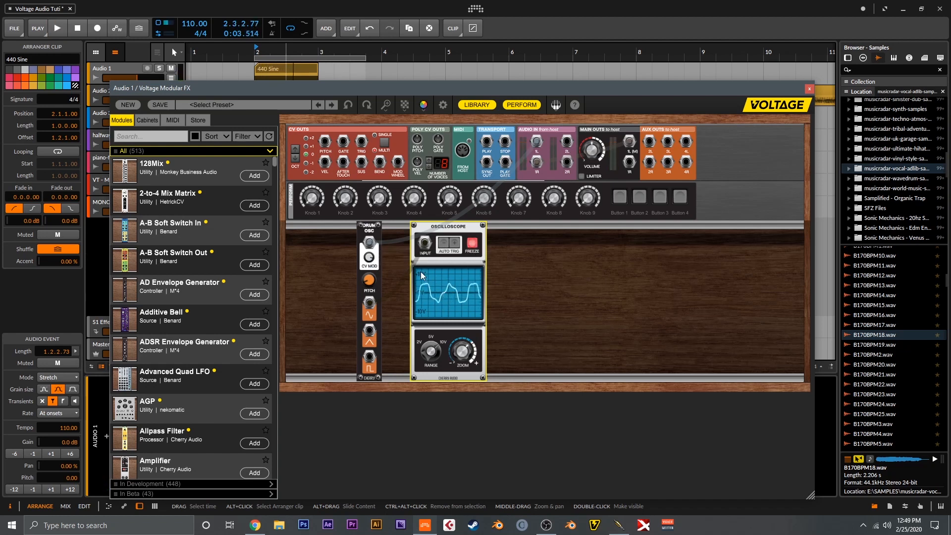
Step: Patch the Drum Oscillator's sine output to Main Out 1L (M) and play the 440 Sine clip from bar 2
{"action": "left_click_drag", "start_coordinate": [537, 162], "coordinate": [552, 247]}
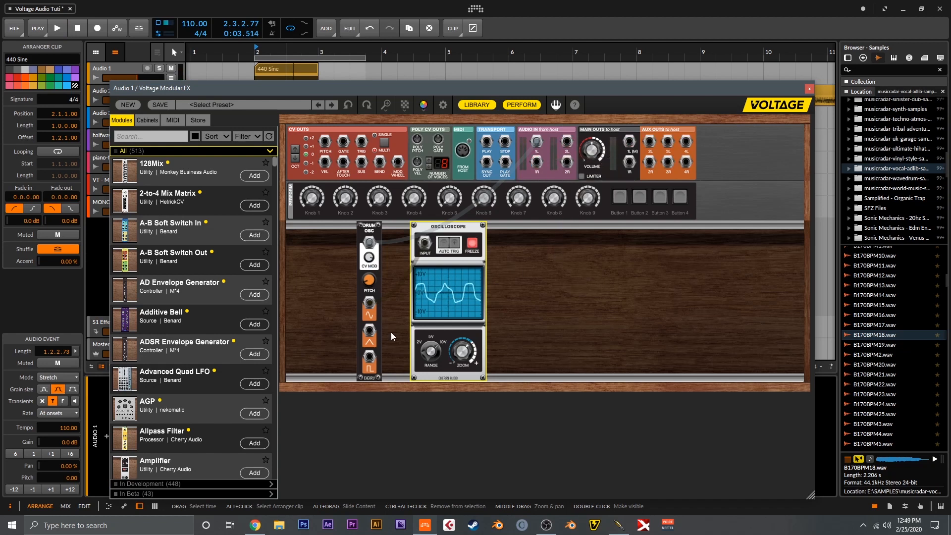
{"action": "left_click_drag", "start_coordinate": [373, 308], "coordinate": [629, 143]}
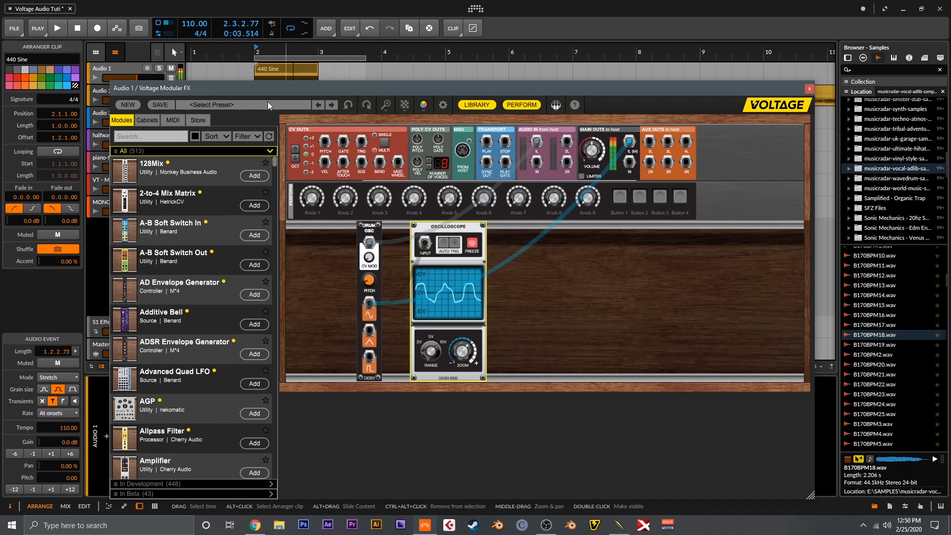
{"action": "left_click", "coordinate": [257, 53]}
{"action": "key", "text": "space"}
{"action": "key", "text": "space"}
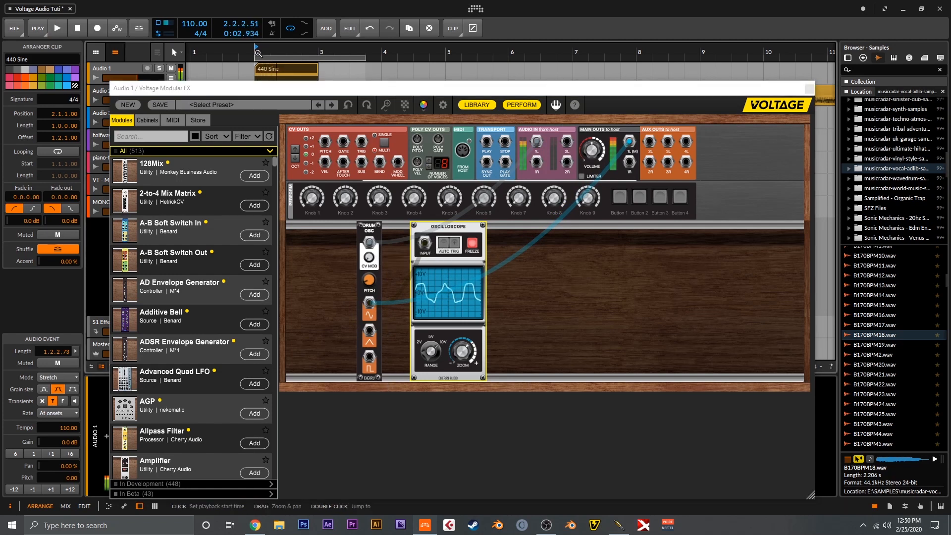
Step: Replay the 440 Sine clip from bar 2 while adjusting the Drum Oscillator's CV modulation amount
{"action": "left_click_drag", "start_coordinate": [537, 142], "coordinate": [373, 241]}
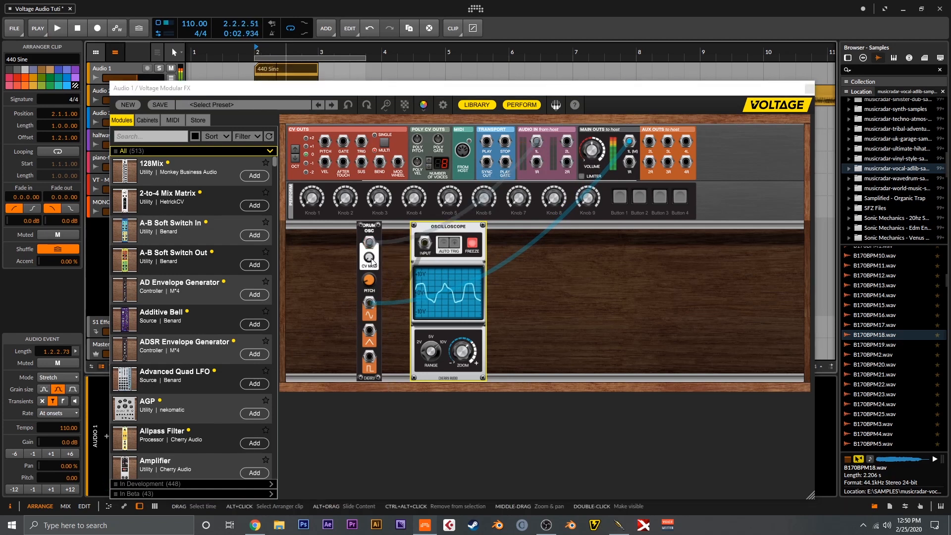
{"action": "left_click", "coordinate": [259, 52]}
{"action": "key", "text": "space"}
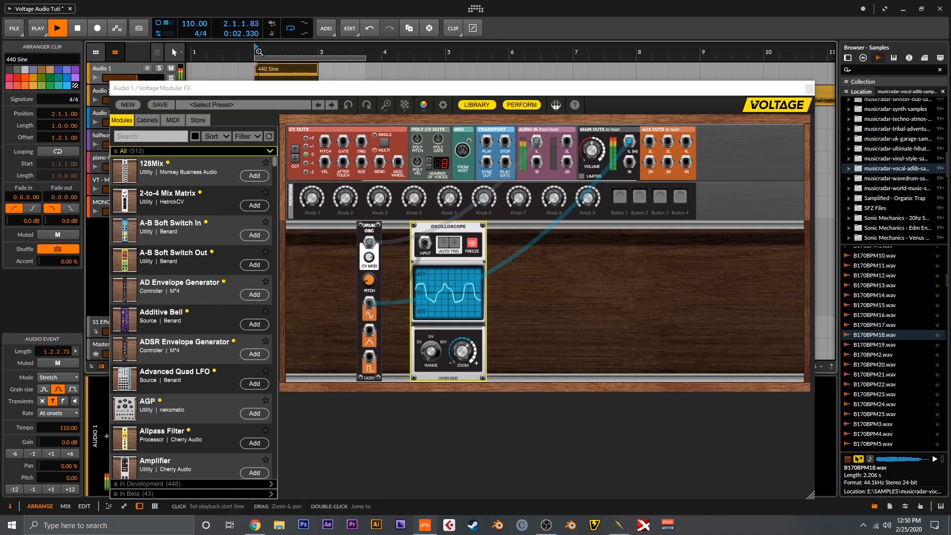
{"action": "left_click", "coordinate": [369, 256]}
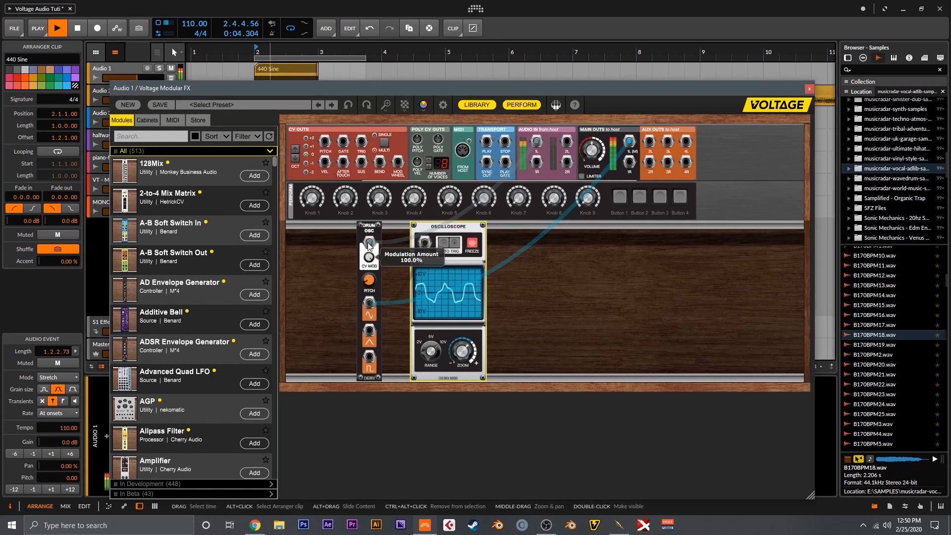
{"action": "mouse_move", "coordinate": [368, 257]}
{"action": "left_mouse_down"}
{"action": "mouse_move", "coordinate": [368, 232]}
{"action": "mouse_move", "coordinate": [372, 246]}
{"action": "left_mouse_up"}
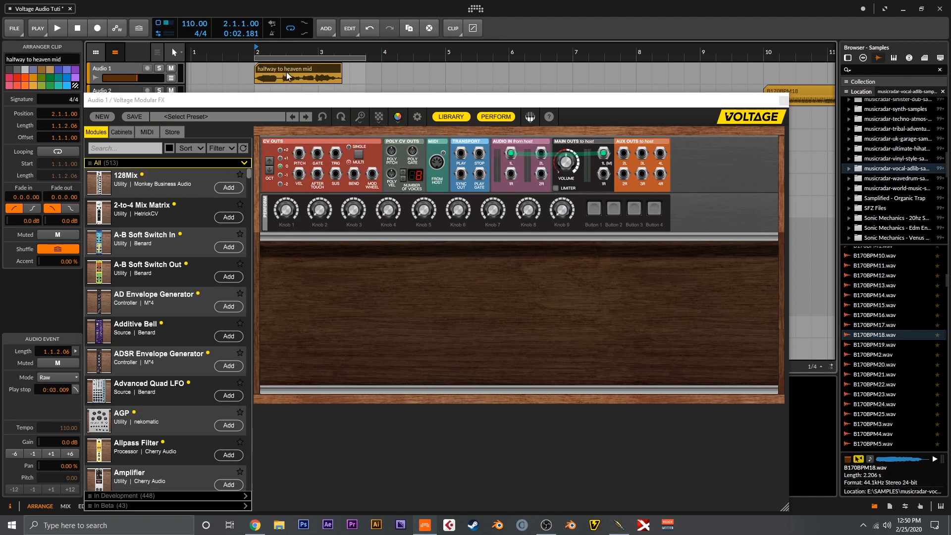
Step: Play the "halfway to heaven mid" clip on Audio 1 and scale the clip to 200%
{"action": "key", "text": "space"}
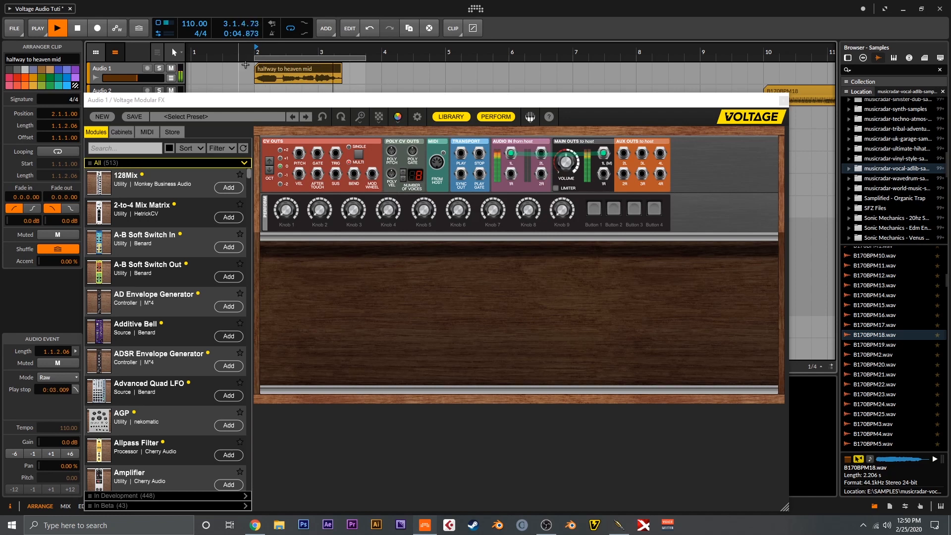
{"action": "key", "text": "space"}
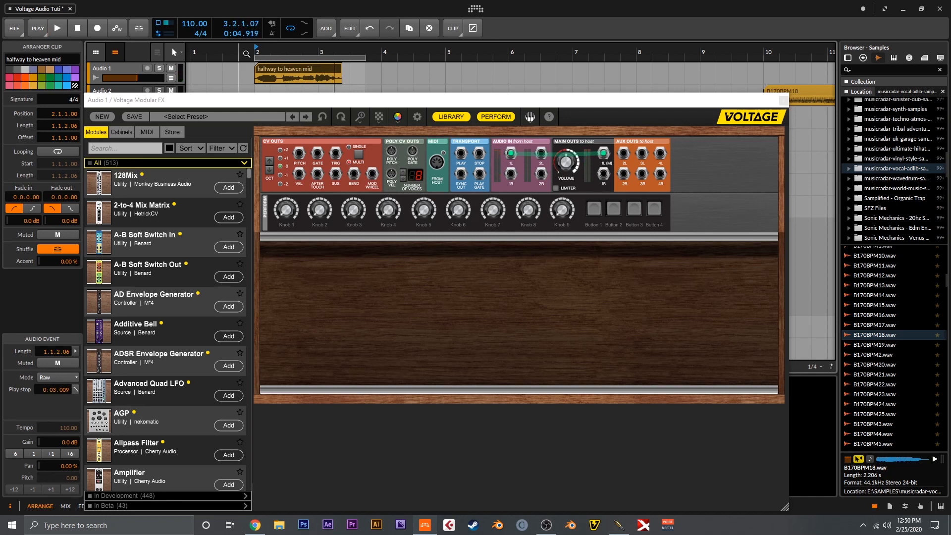
{"action": "right_click", "coordinate": [282, 69]}
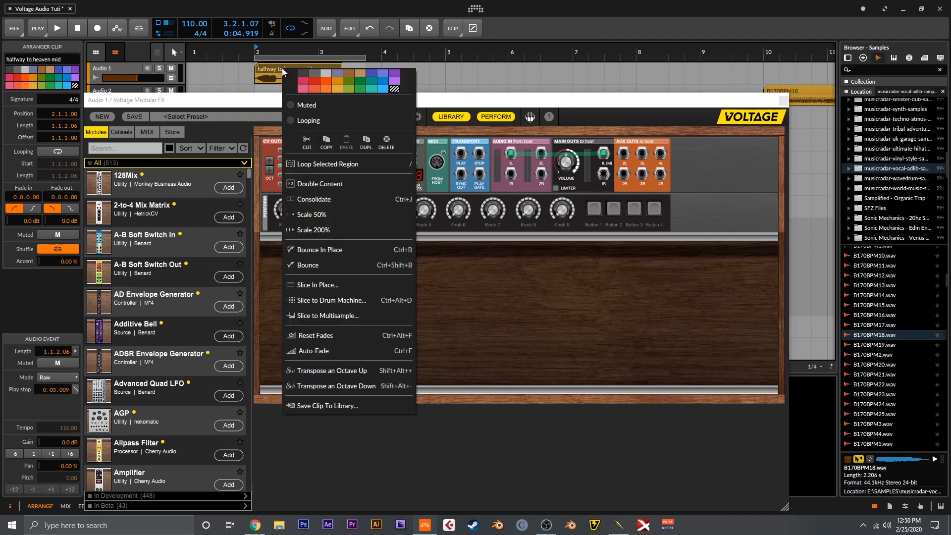
{"action": "left_click", "coordinate": [338, 235]}
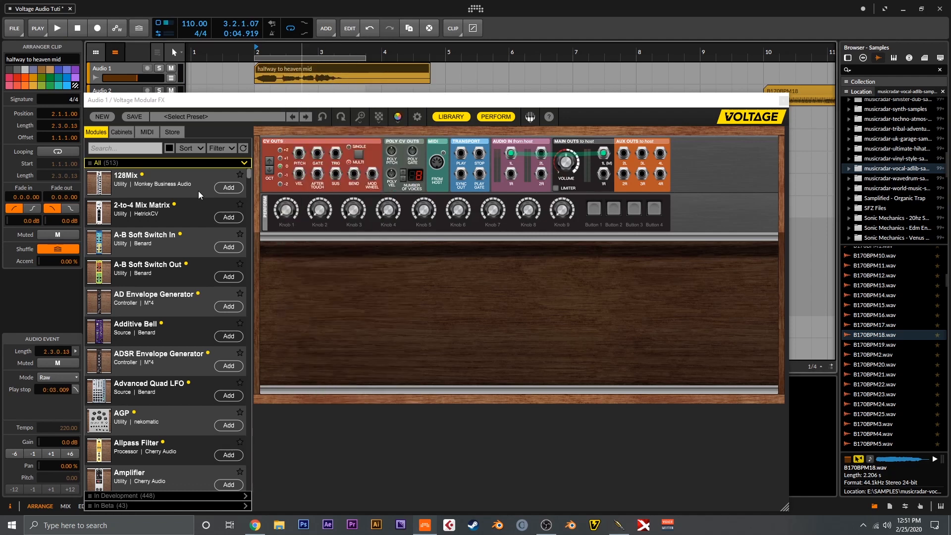
Step: Set the clip's playback mode to Stretch and shorten both the clip and the loop region to end at bar 4
{"action": "left_click", "coordinate": [59, 377]}
{"action": "left_click", "coordinate": [113, 206]}
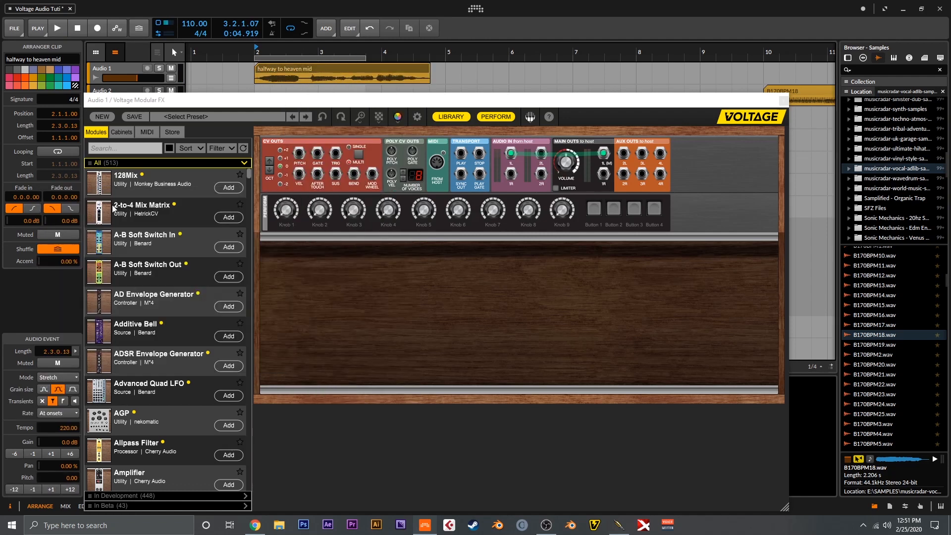
{"action": "left_click_drag", "start_coordinate": [429, 70], "coordinate": [379, 59]}
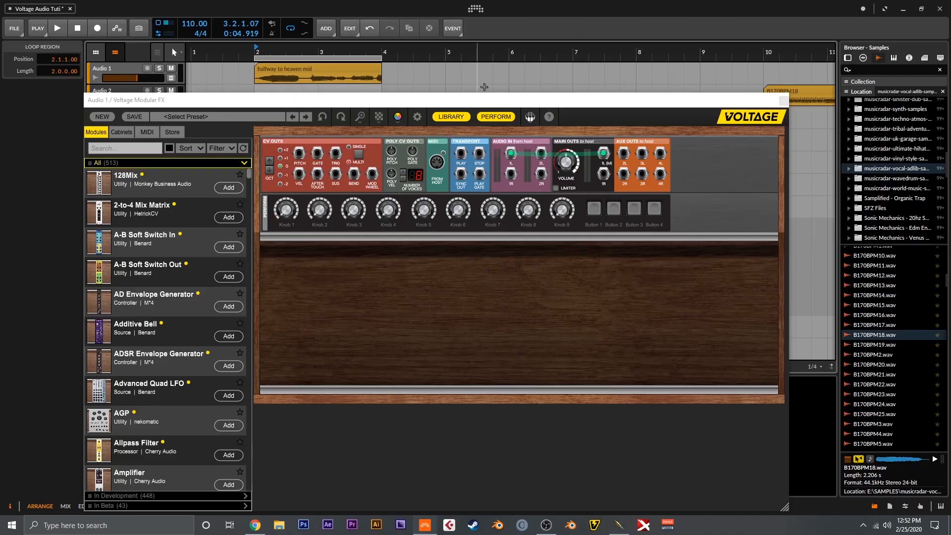
Step: Add the Cherry Audio Amplifier and Envelope Generator to the empty rack, with the Envelope Generator before the Amplifier
{"action": "left_click_drag", "start_coordinate": [486, 107], "coordinate": [497, 99]}
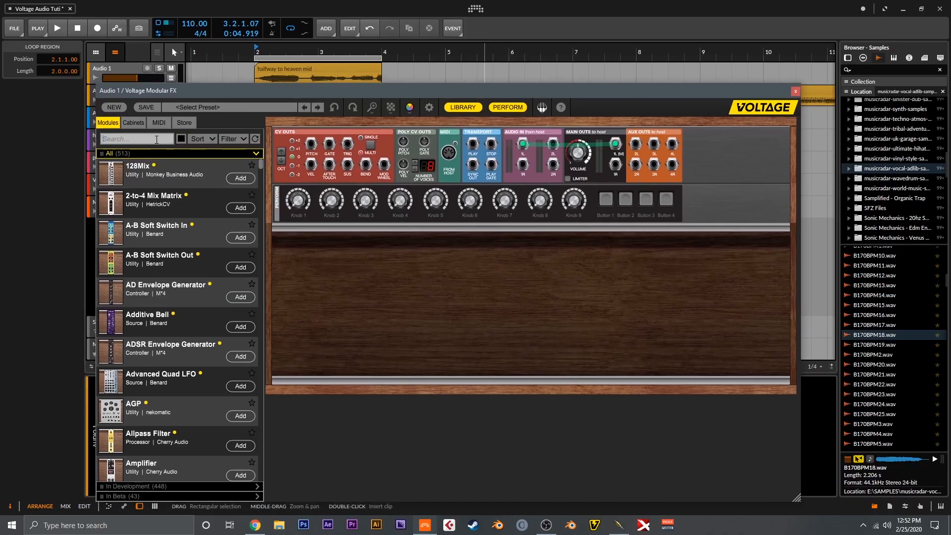
{"action": "type", "text": "vca"}
{"action": "left_click_drag", "start_coordinate": [194, 173], "coordinate": [424, 222]}
{"action": "double_click", "coordinate": [153, 139]}
{"action": "type", "text": "ads"}
{"action": "left_click_drag", "start_coordinate": [153, 194], "coordinate": [317, 224]}
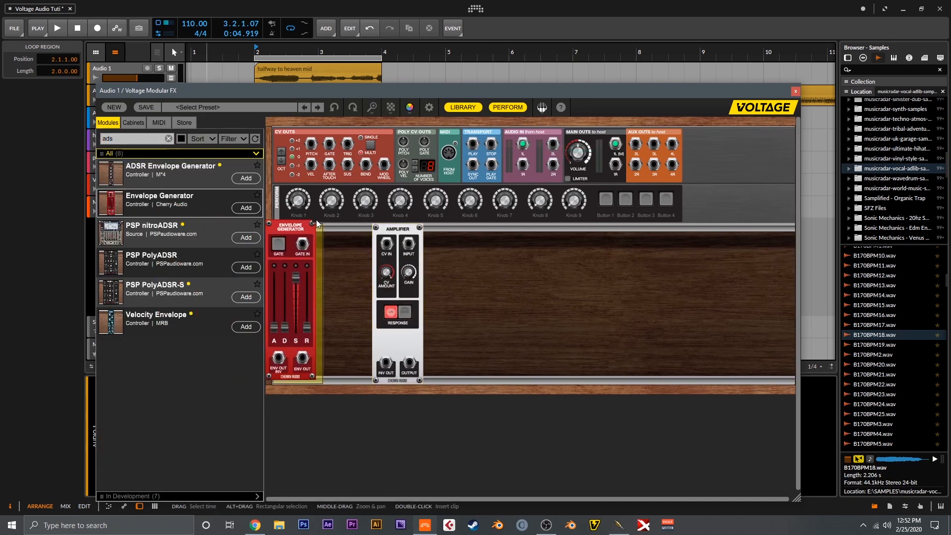
Step: Add the Cherry Audio Oscillator and Quantizer ahead of the Envelope Generator, with the Quantizer first in the rack
{"action": "double_click", "coordinate": [148, 139]}
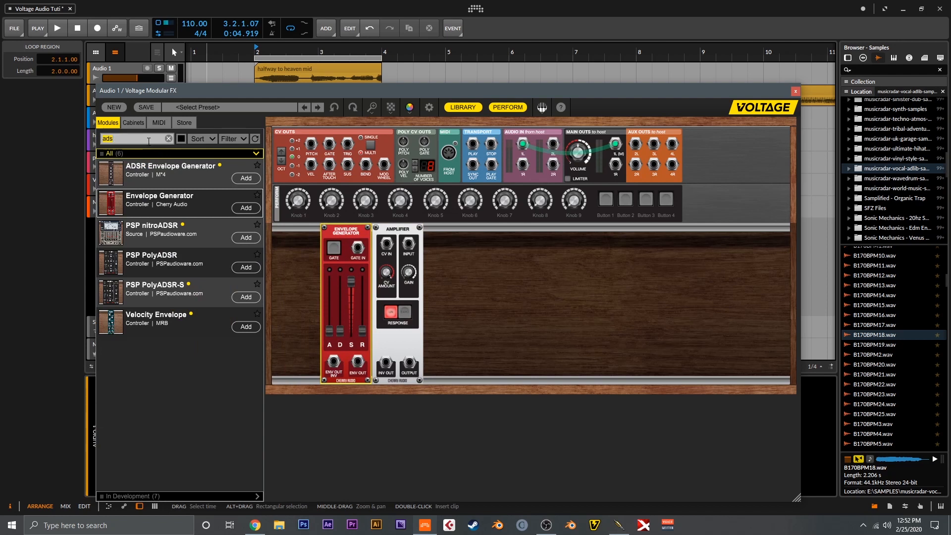
{"action": "type", "text": "osc"}
{"action": "left_click_drag", "start_coordinate": [144, 465], "coordinate": [342, 250]}
{"action": "double_click", "coordinate": [155, 140]}
{"action": "type", "text": "qa"}
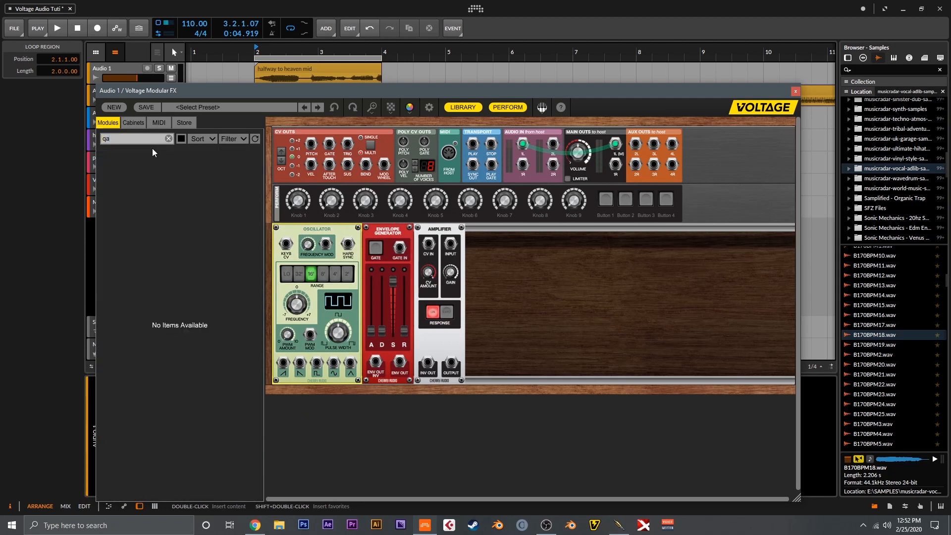
{"action": "key", "text": "BackSpace"}
{"action": "type", "text": "uan"}
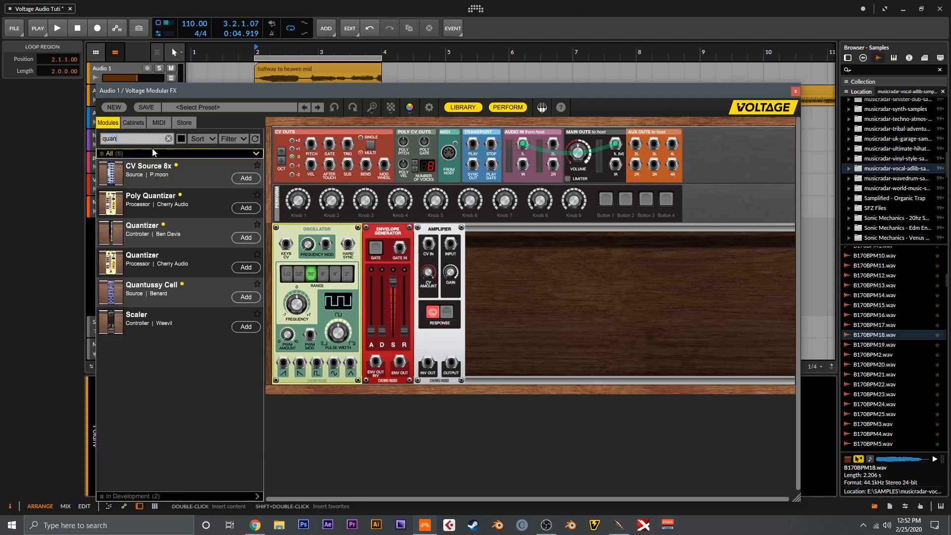
{"action": "left_click_drag", "start_coordinate": [158, 259], "coordinate": [297, 238]}
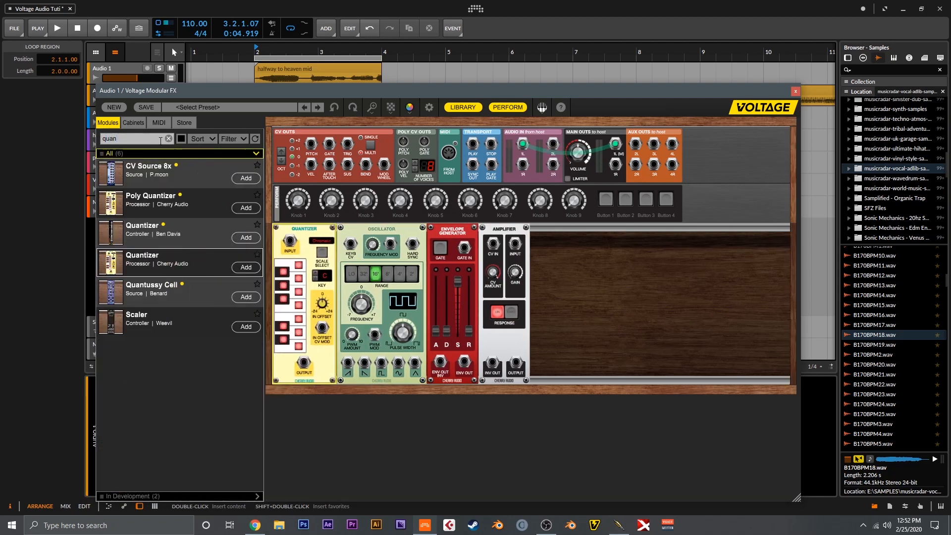
Step: Add the Cherry Audio Sample and Hold module in front of the Quantizer
{"action": "double_click", "coordinate": [155, 140]}
{"action": "type", "text": "sampl"}
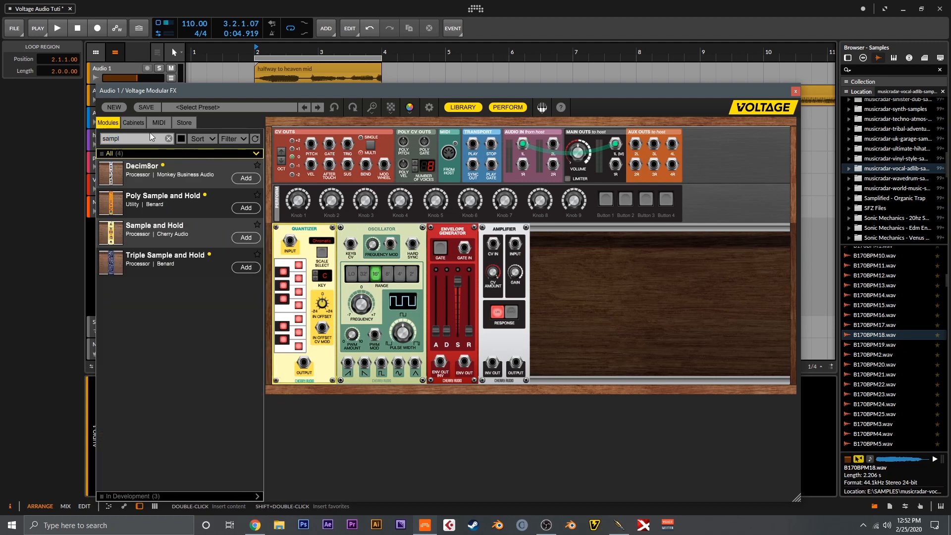
{"action": "left_click_drag", "start_coordinate": [182, 245], "coordinate": [282, 232]}
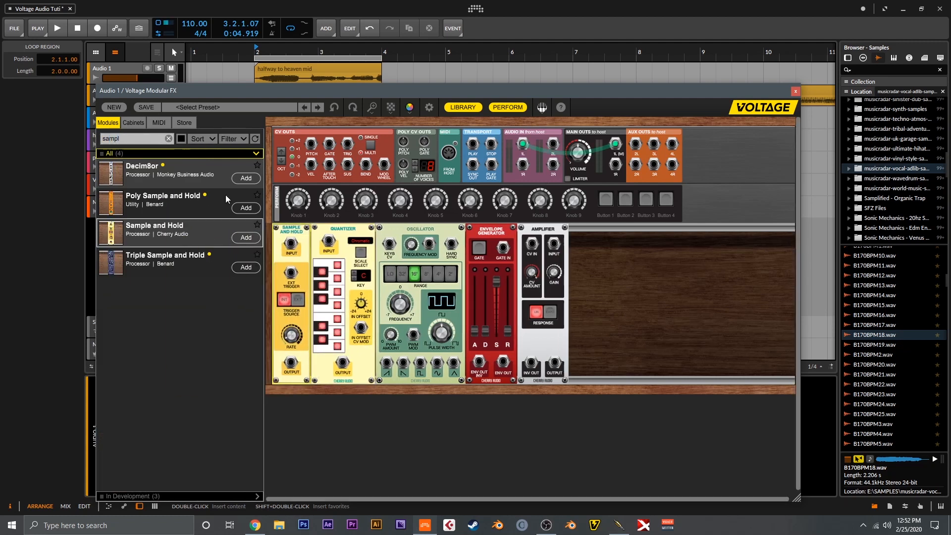
Step: Add a Sync Divider at the start of the rack and patch transport Sync Out to its Sync In and Play to Reset
{"action": "double_click", "coordinate": [136, 140]}
{"action": "type", "text": "sy"}
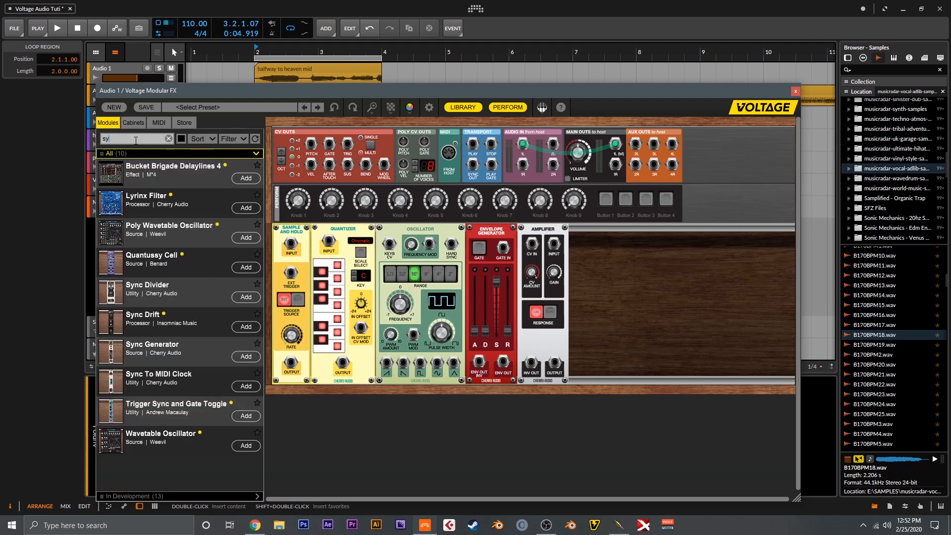
{"action": "left_click_drag", "start_coordinate": [139, 298], "coordinate": [473, 165]}
{"action": "left_click_drag", "start_coordinate": [307, 246], "coordinate": [473, 144]}
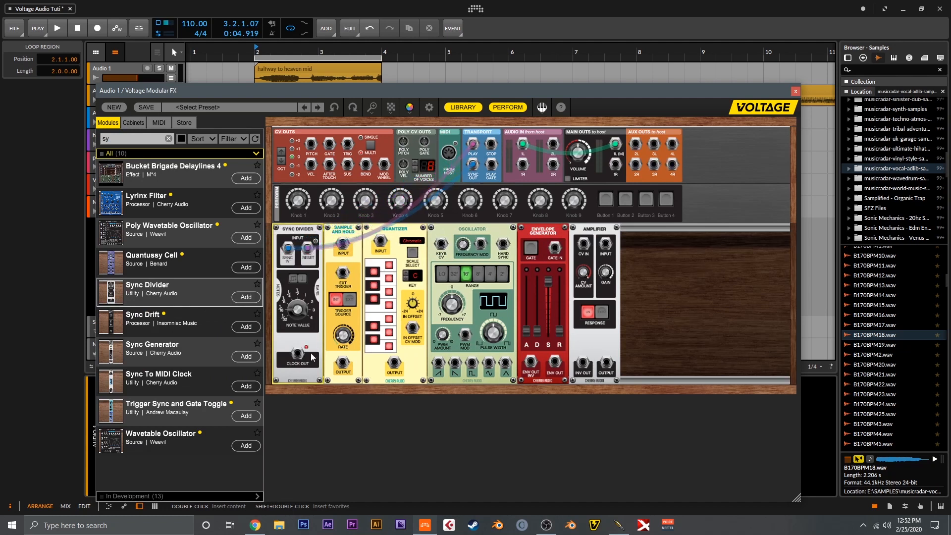
Step: Add a Cherry Audio Trigger To Gate Converter between the Oscillator and the Envelope Generator
{"action": "left_click", "coordinate": [141, 141]}
{"action": "type", "text": "trei"}
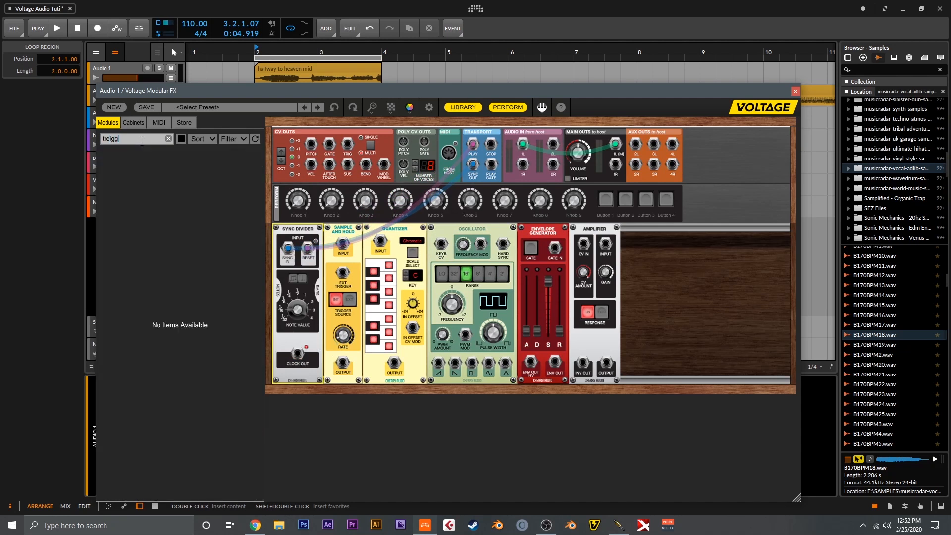
{"action": "type", "text": "gg"}
{"action": "key", "text": "Left"}
{"action": "key", "text": "Left"}
{"action": "key", "text": "Left"}
{"action": "key", "text": "BackSpace"}
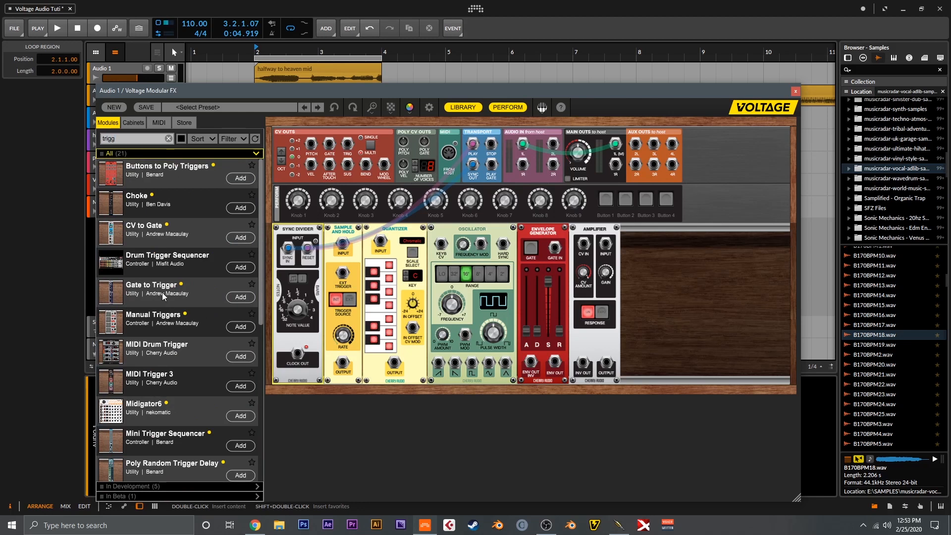
{"action": "scroll", "coordinate": [162, 293], "scroll_direction": "down", "scroll_amount": 5}
{"action": "left_click_drag", "start_coordinate": [158, 434], "coordinate": [529, 307]}
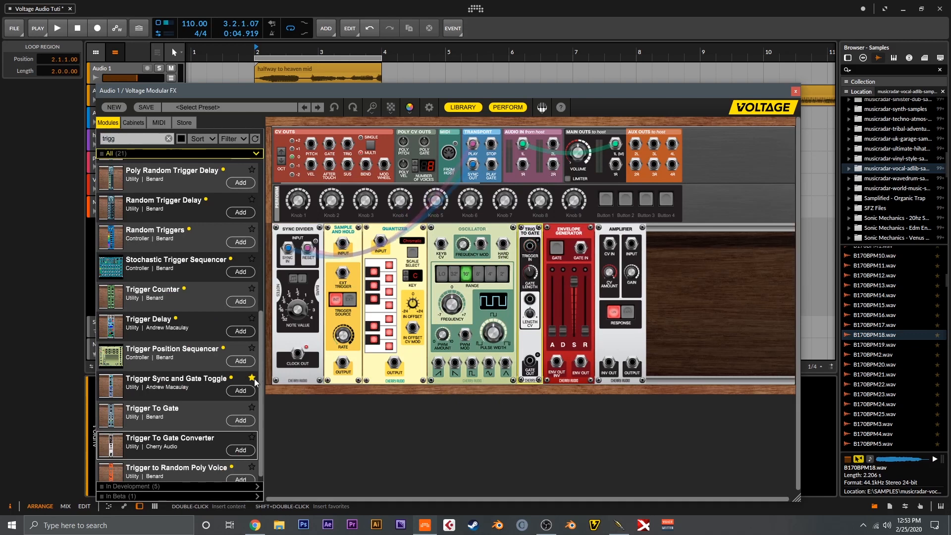
Step: Patch the Sync Divider's Clock Out through the Trigger To Gate Converter into the envelope's Gate In and adjust the gate length
{"action": "left_click_drag", "start_coordinate": [297, 353], "coordinate": [529, 246]}
{"action": "left_click_drag", "start_coordinate": [530, 358], "coordinate": [580, 247]}
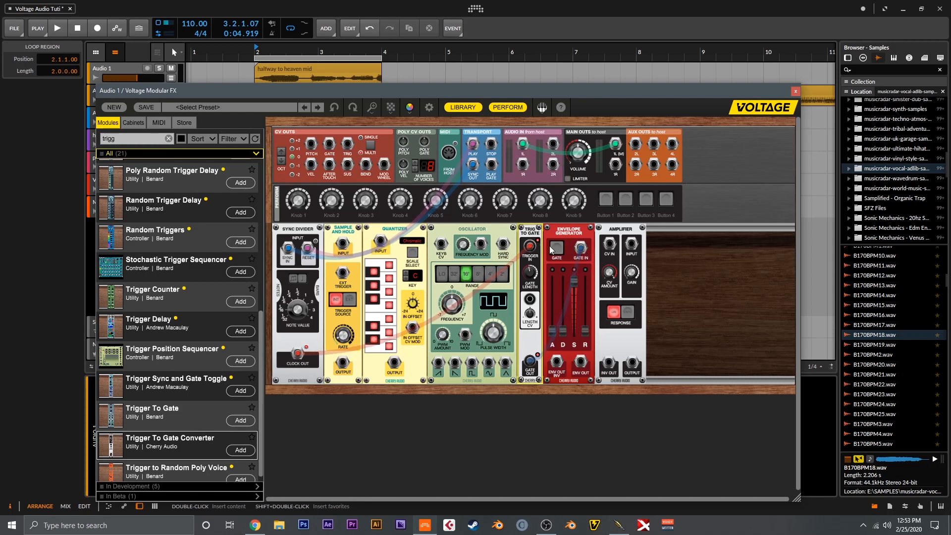
{"action": "left_click_drag", "start_coordinate": [532, 278], "coordinate": [532, 304]}
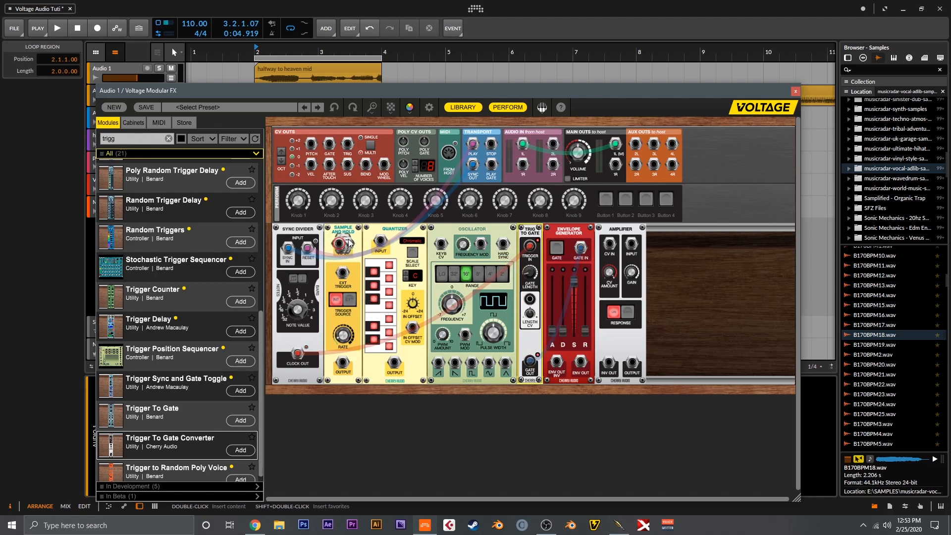
Step: Reroute Audio In 1L to the Sample and Hold input, clock it externally from the Sync Divider, and patch its output to the Quantizer
{"action": "left_click_drag", "start_coordinate": [523, 143], "coordinate": [520, 134]}
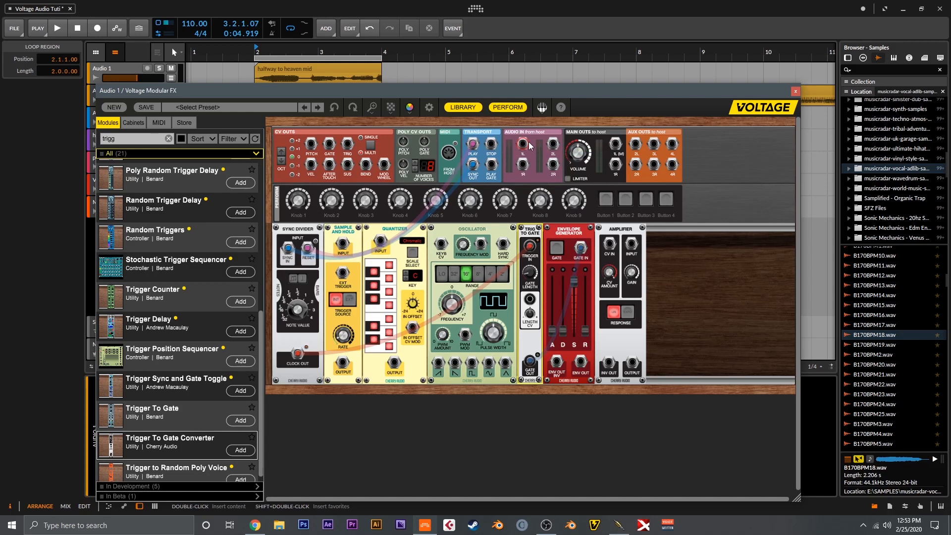
{"action": "left_click_drag", "start_coordinate": [524, 144], "coordinate": [342, 242]}
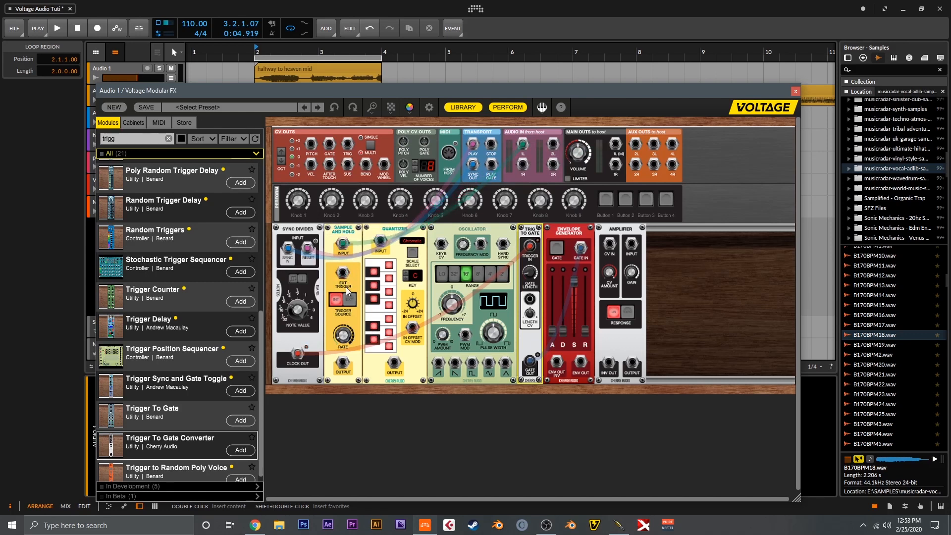
{"action": "left_click_drag", "start_coordinate": [343, 273], "coordinate": [381, 242]}
Step: Set the Quantizer's scale to Minor Pentatonic and patch its output to the Oscillator's Keyb CV input
{"action": "left_click", "coordinate": [408, 242]}
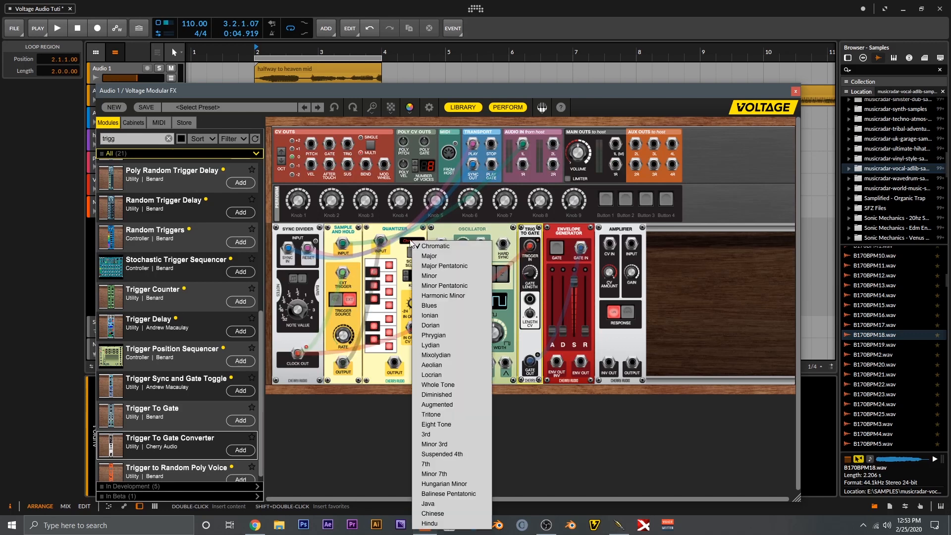
{"action": "left_click", "coordinate": [444, 286]}
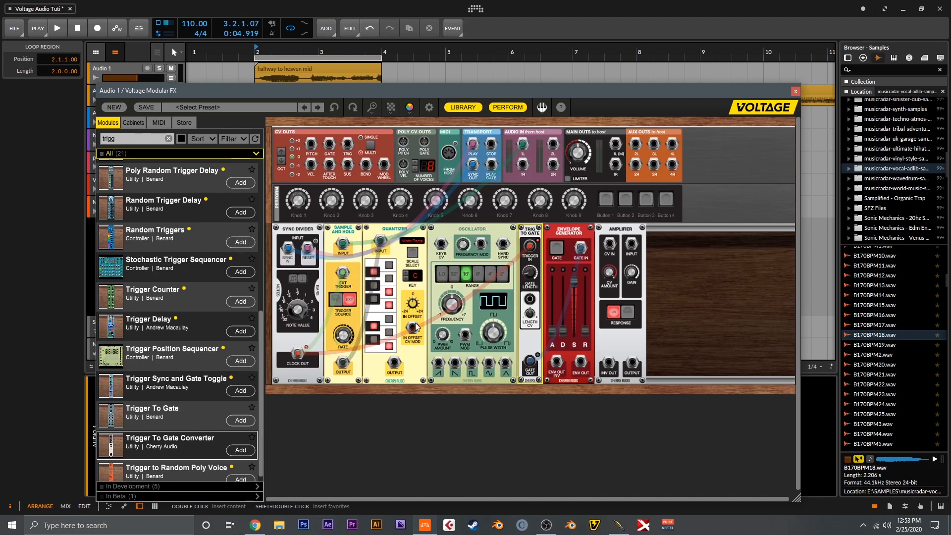
{"action": "left_click_drag", "start_coordinate": [395, 366], "coordinate": [441, 242]}
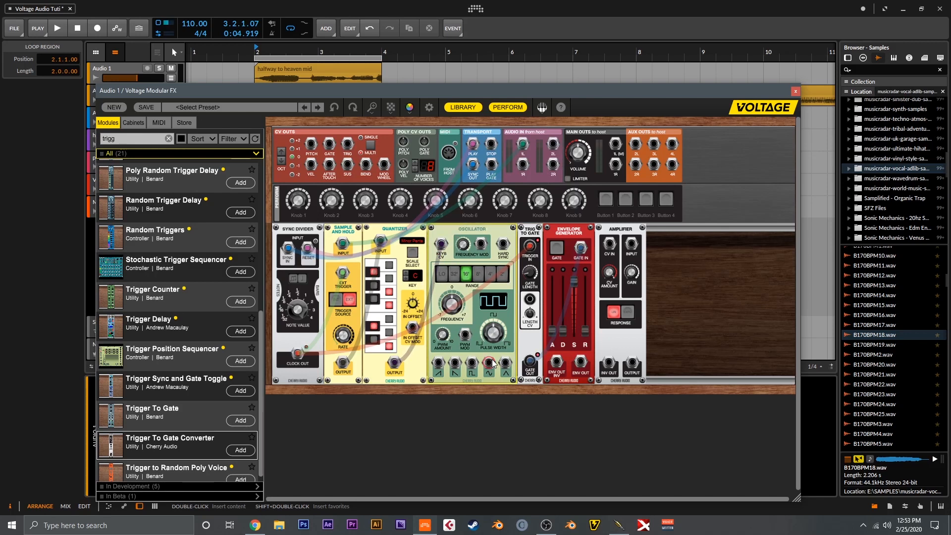
Step: Patch the Oscillator's sine output and Env Out into the Amplifier's Input and CV In, and set the envelope release to about 1939 ms
{"action": "left_click_drag", "start_coordinate": [488, 363], "coordinate": [599, 290]}
{"action": "left_click_drag", "start_coordinate": [585, 341], "coordinate": [580, 363]}
{"action": "left_click_drag", "start_coordinate": [573, 281], "coordinate": [583, 304]}
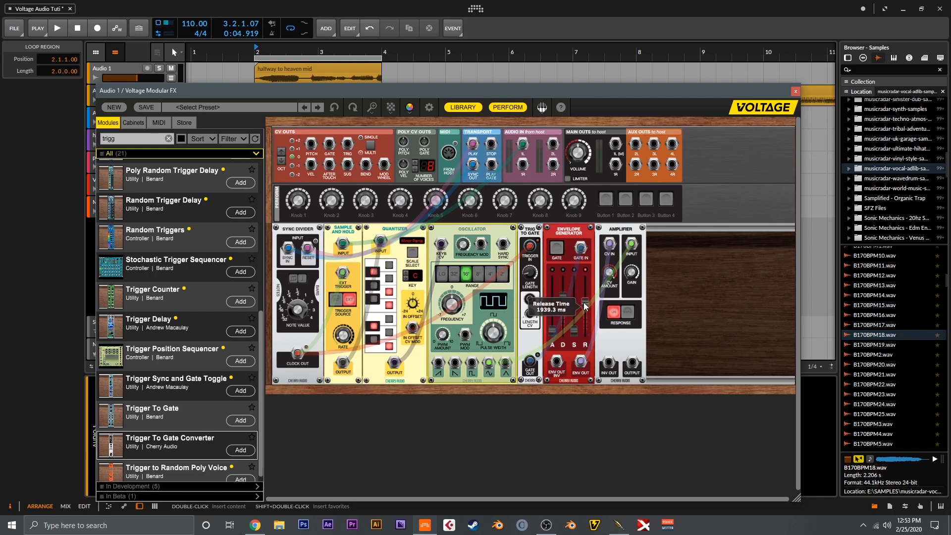
{"action": "left_click", "coordinate": [627, 233]}
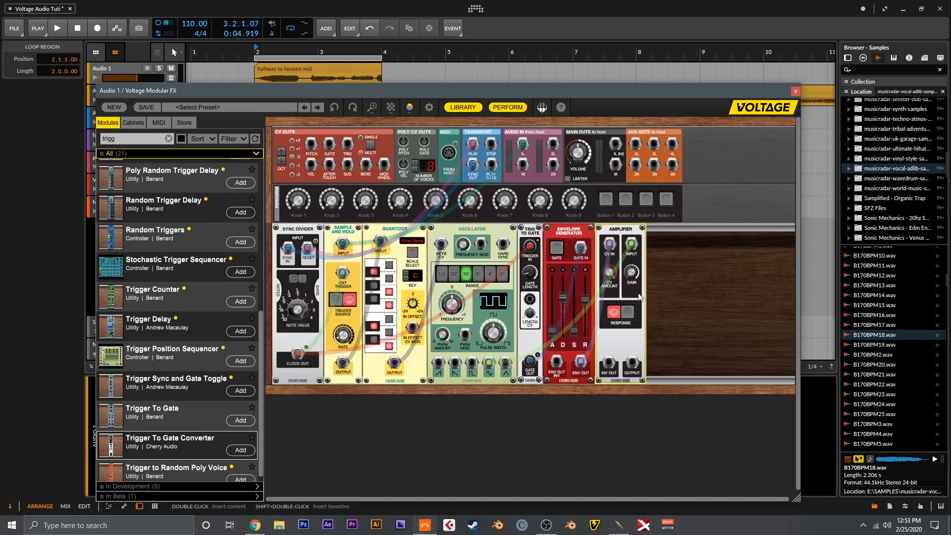
Step: Patch the Amplifier's output to Main Out 1L (M) at about -8.1 dB with the limiter on, and play from bar 2
{"action": "left_click_drag", "start_coordinate": [634, 364], "coordinate": [580, 167]}
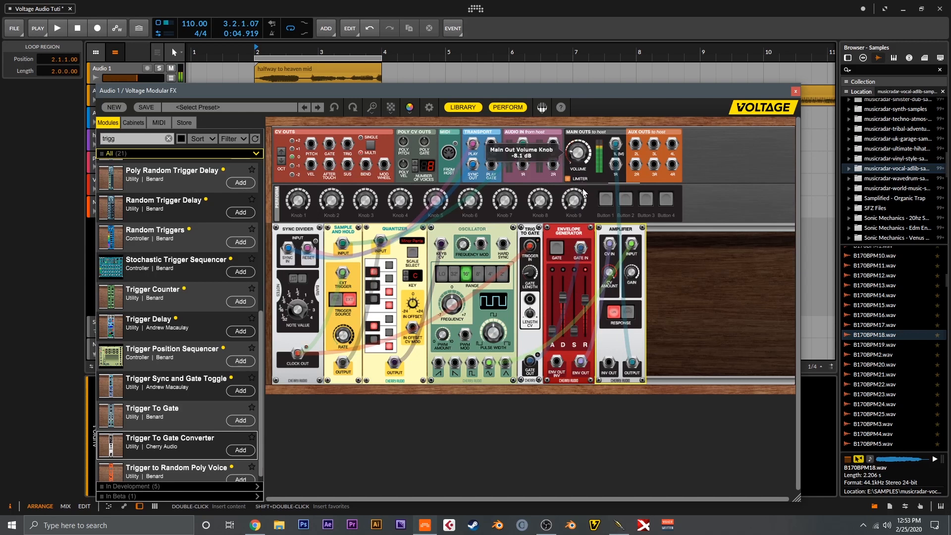
{"action": "left_click", "coordinate": [256, 52]}
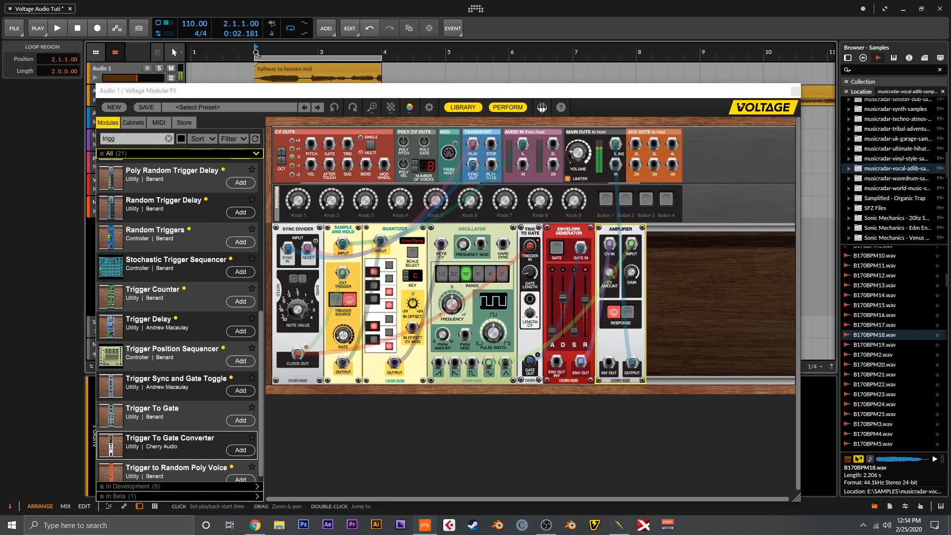
{"action": "key", "text": "space"}
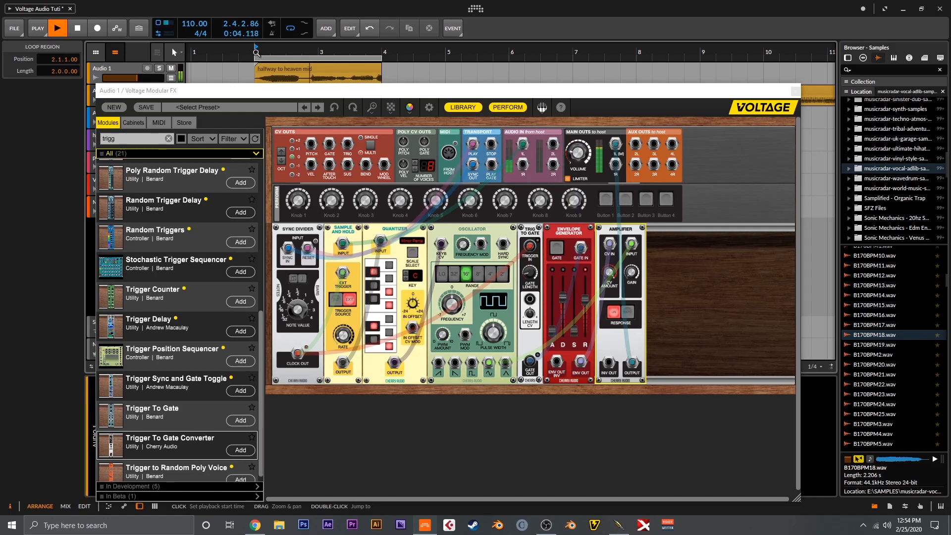
Step: Set the Oscillator's range to 8', the envelope release to about 1573 ms and the Quantizer's input offset to 12
{"action": "left_click", "coordinate": [478, 273]}
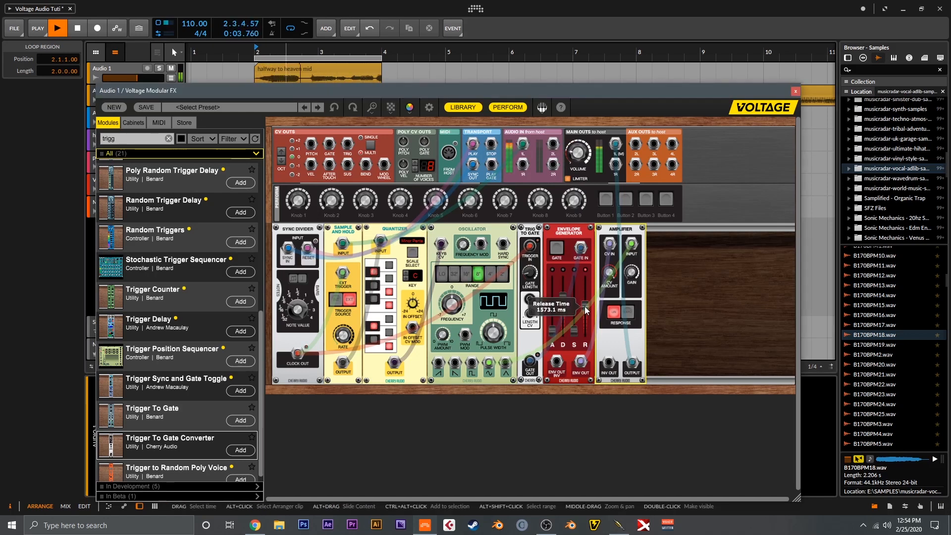
{"action": "left_click_drag", "start_coordinate": [564, 299], "coordinate": [583, 303]}
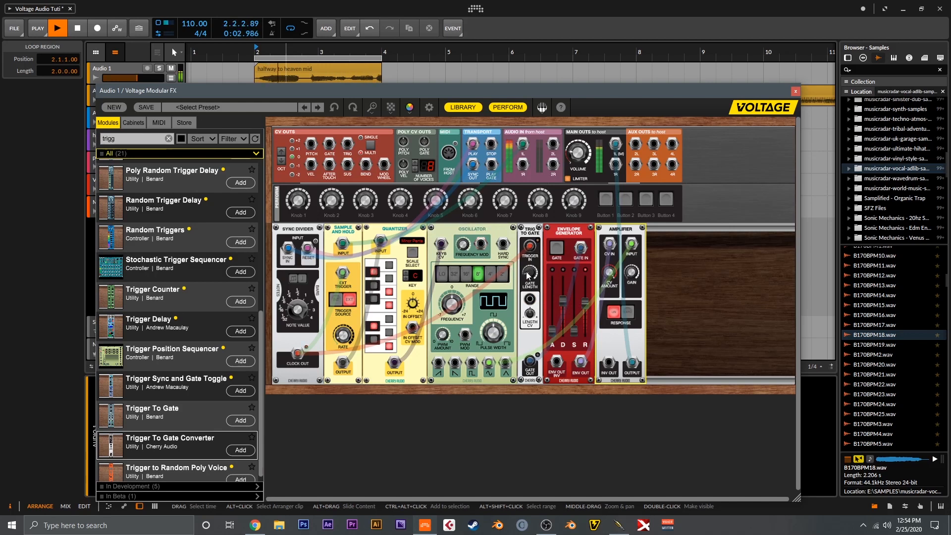
{"action": "mouse_move", "coordinate": [528, 276]}
{"action": "mouse_move", "coordinate": [414, 304]}
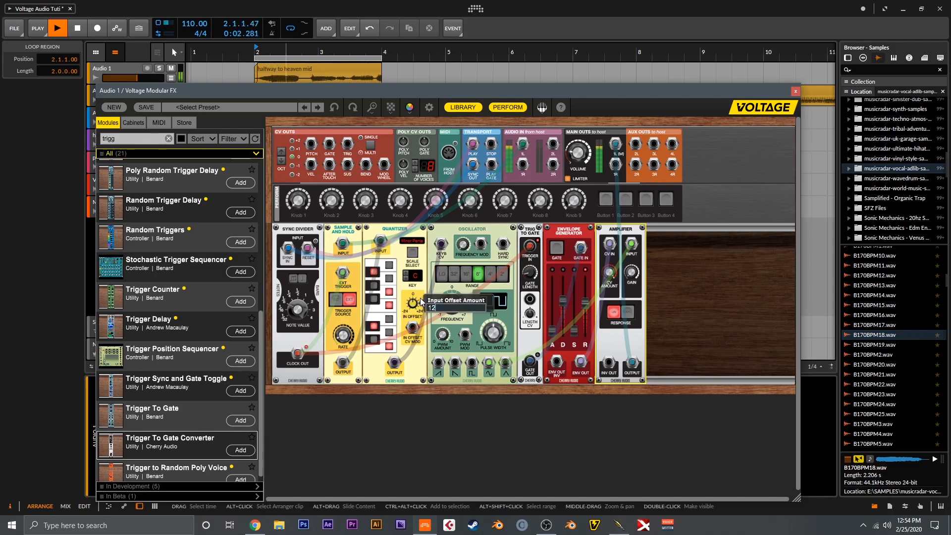
Step: Insert an Attenuverter into the signal path between Sample and Hold and the Quantizer, and set its first knob to 50%
{"action": "double_click", "coordinate": [136, 142]}
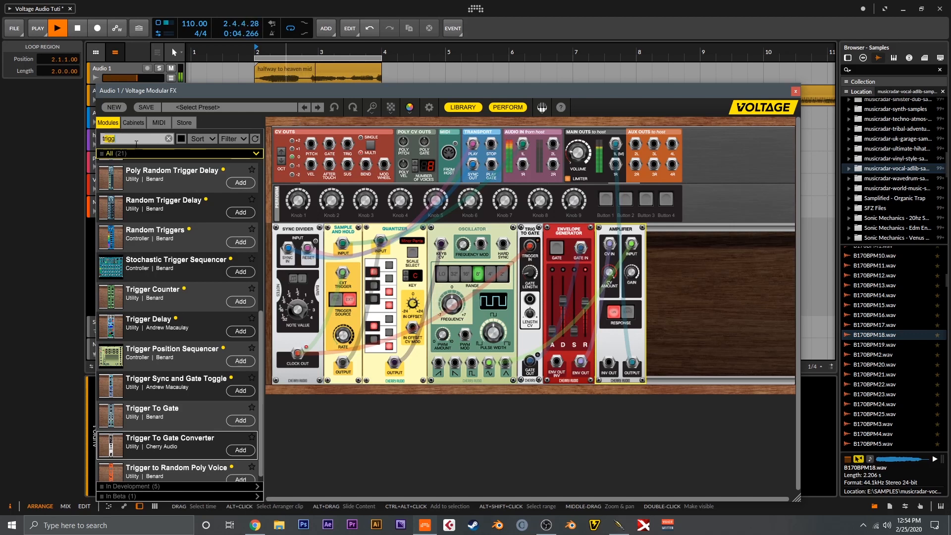
{"action": "type", "text": "att"}
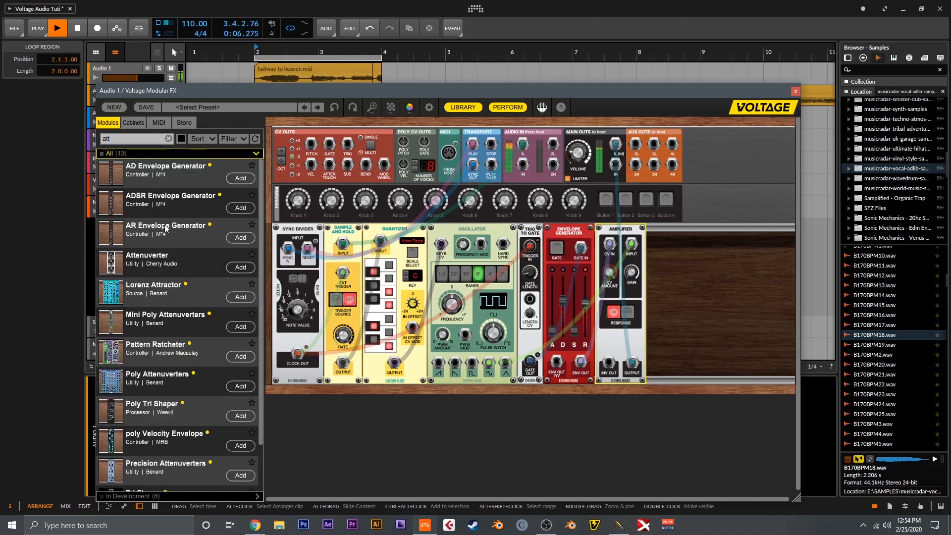
{"action": "left_click_drag", "start_coordinate": [148, 260], "coordinate": [432, 241]}
{"action": "mouse_move", "coordinate": [399, 250]}
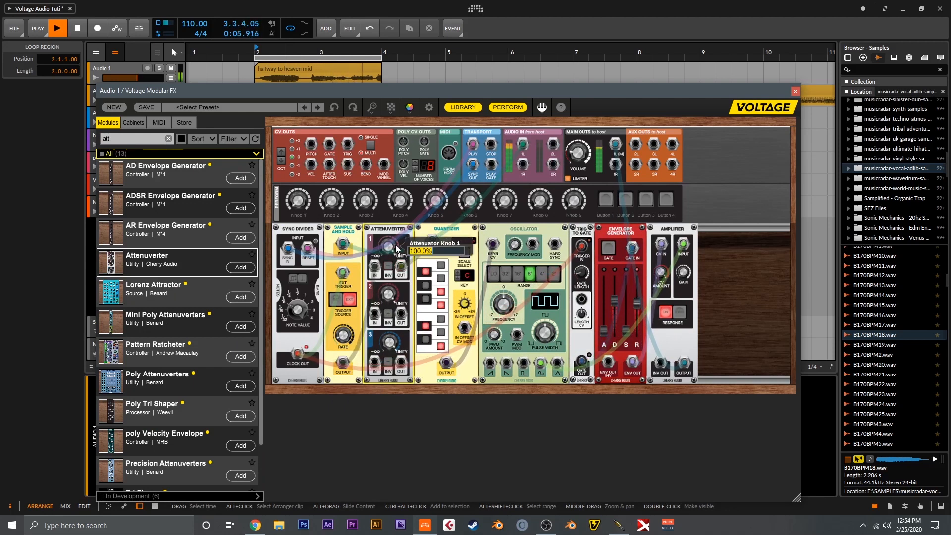
{"action": "type", "text": "50"}
{"action": "key", "text": "Return"}
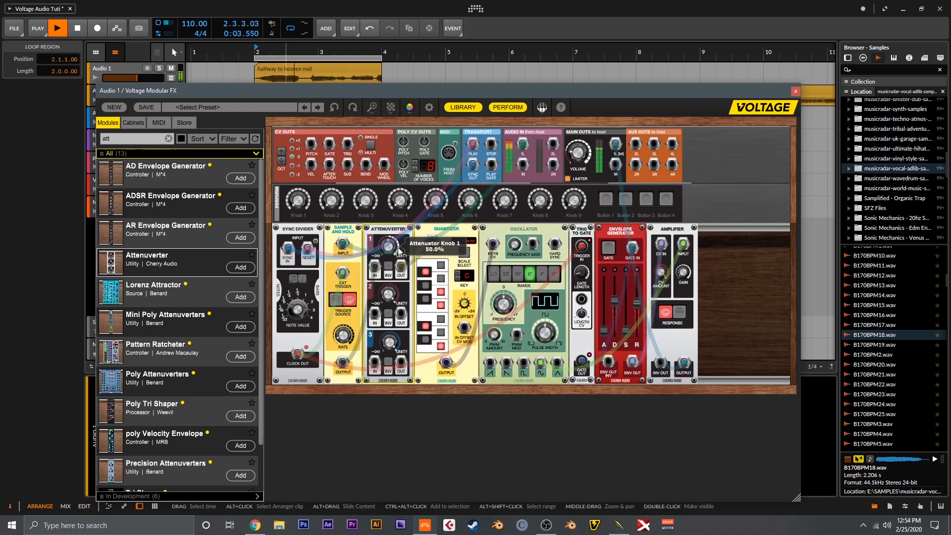
Step: Clear the module search, close the Voltage Modular FX window and copy the VT - Meridian FX Texture 2 clip onto Audio 1 at 4.4.1
{"action": "left_click", "coordinate": [168, 139]}
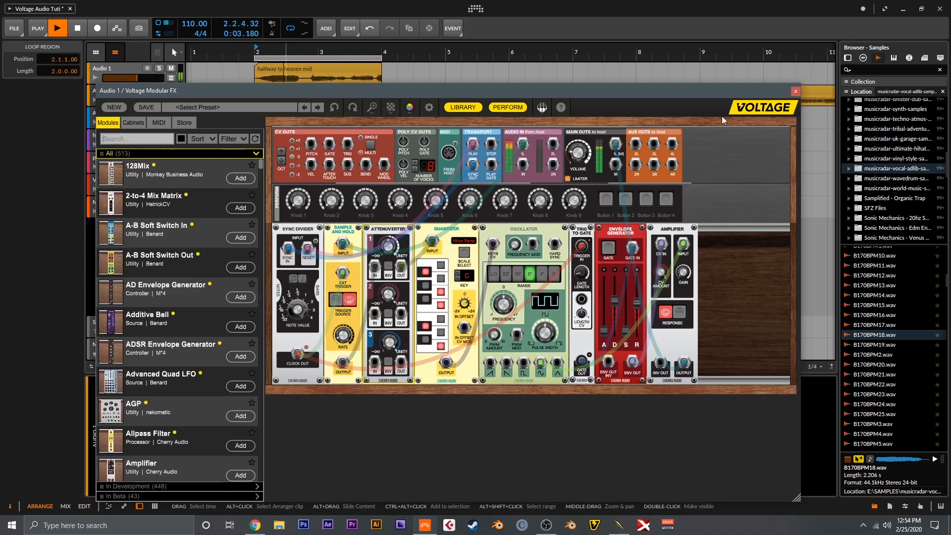
{"action": "left_click", "coordinate": [794, 92]}
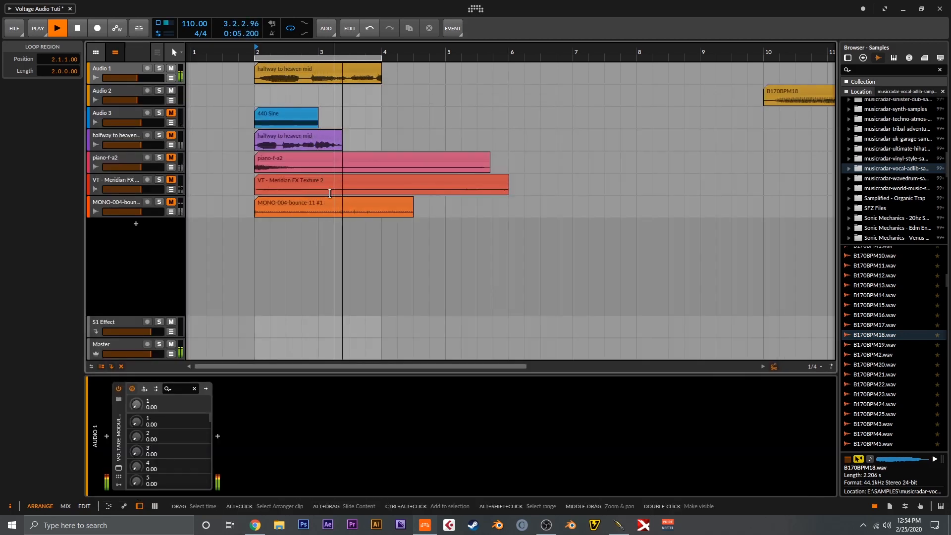
{"action": "left_click_drag", "start_coordinate": [288, 177], "coordinate": [463, 64]}
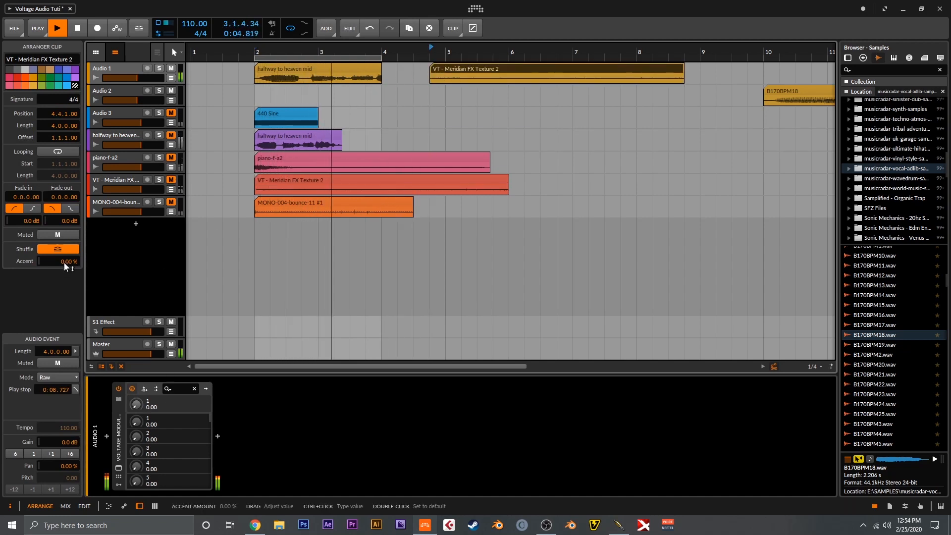
Step: Move the VT - Meridian FX Texture 2 clip and the loop range to bar 5, play from there, and raise the clip's gain to +18.0 dB
{"action": "left_click", "coordinate": [69, 455]}
{"action": "left_click_drag", "start_coordinate": [435, 67], "coordinate": [578, 54]}
{"action": "left_click", "coordinate": [448, 48]}
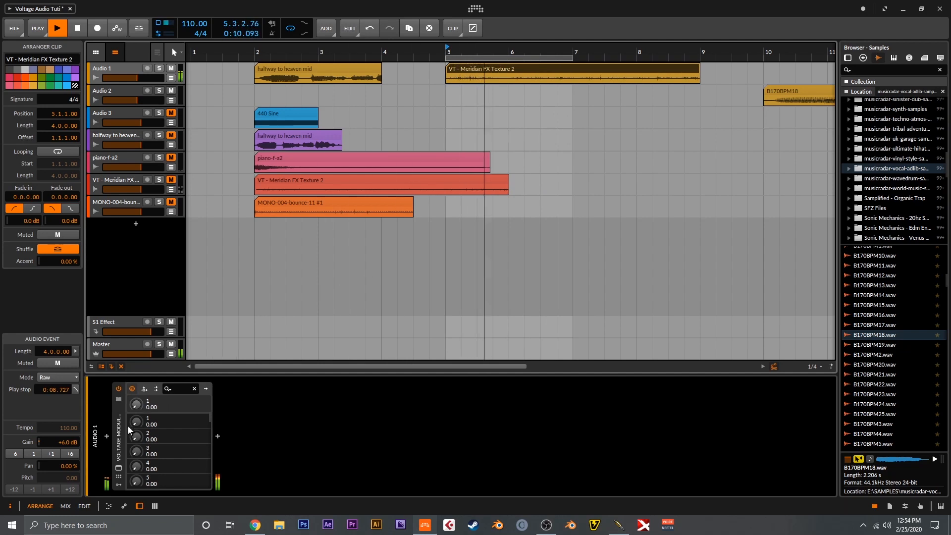
{"action": "left_click", "coordinate": [69, 453]}
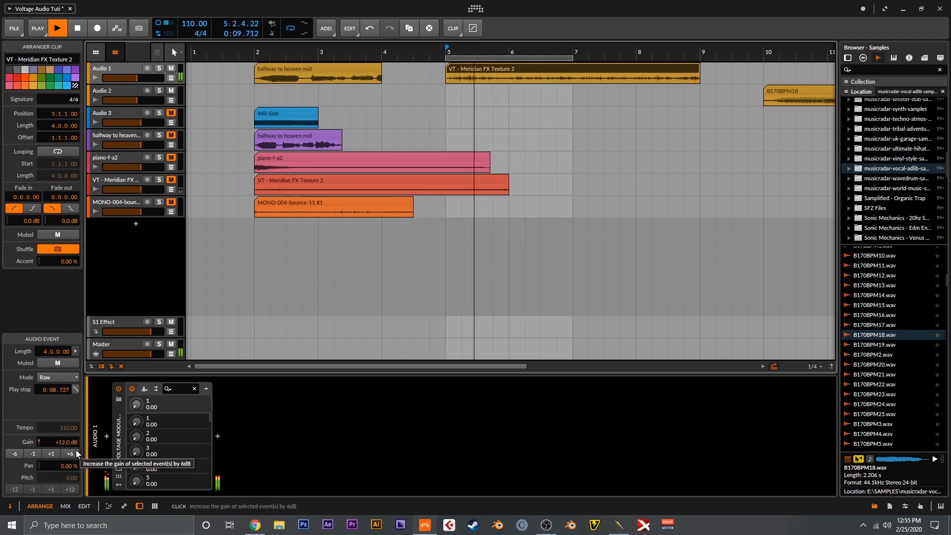
{"action": "left_click", "coordinate": [76, 450]}
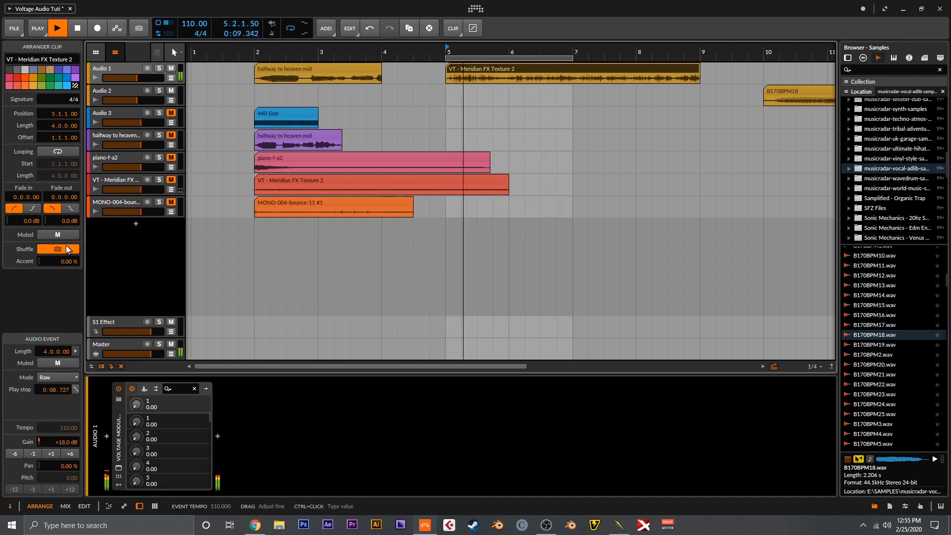
Step: Reopen the Voltage Modular FX window on Audio 1 and set the Envelope Generator's decay time to about 1937.5 ms
{"action": "left_click", "coordinate": [118, 467]}
{"action": "left_click_drag", "start_coordinate": [637, 303], "coordinate": [636, 314]}
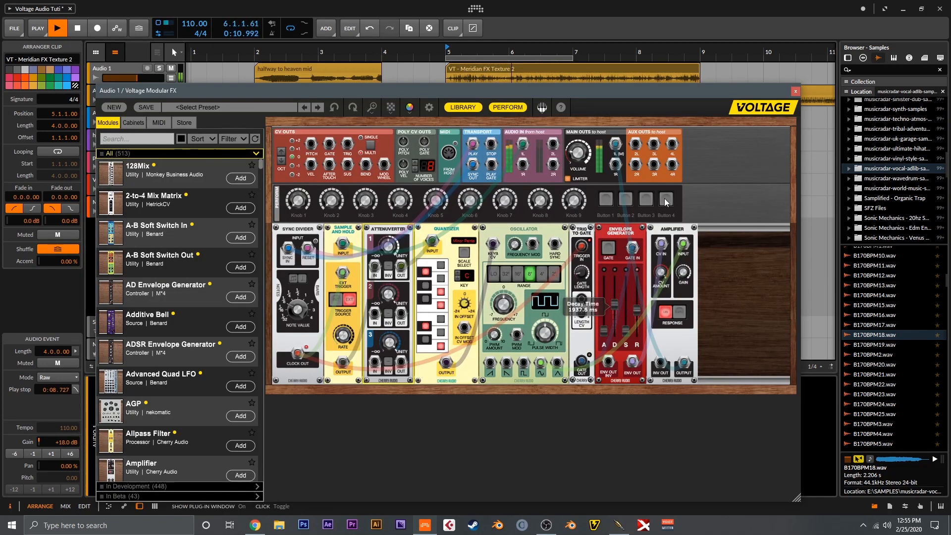
{"action": "left_click_drag", "start_coordinate": [684, 94], "coordinate": [671, 61]}
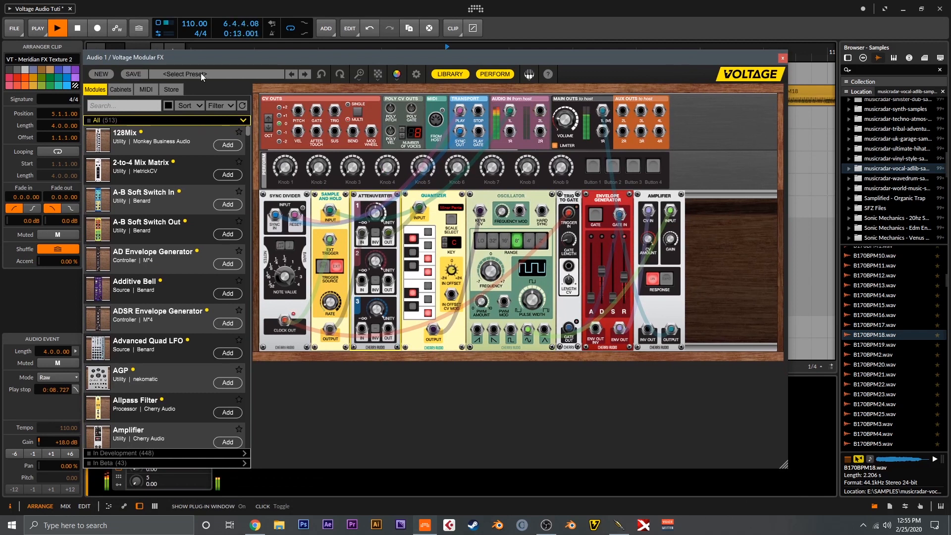
Step: Add an Oscillator, a Sample and Hold and a Clock Divider side by side in the empty second rack row
{"action": "left_click", "coordinate": [137, 106]}
{"action": "type", "text": "osc"}
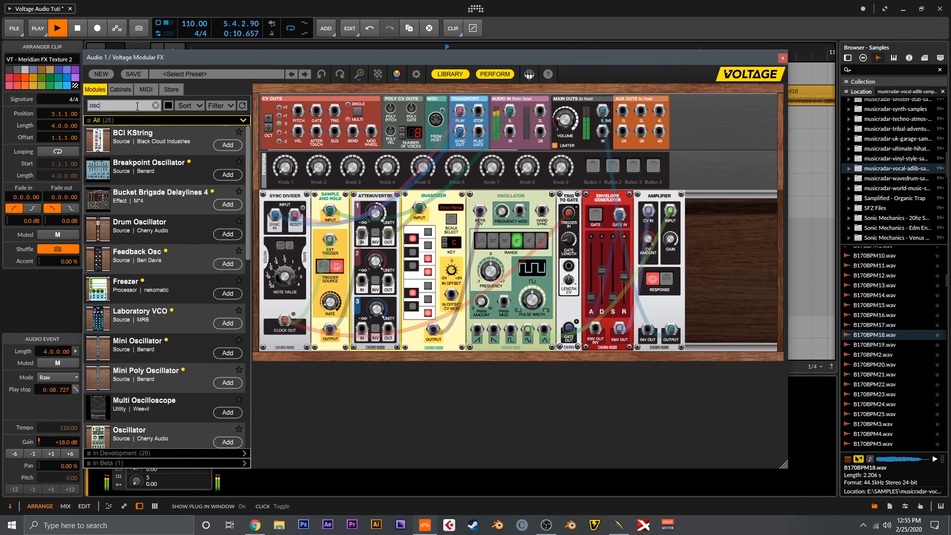
{"action": "left_click_drag", "start_coordinate": [137, 425], "coordinate": [554, 364]}
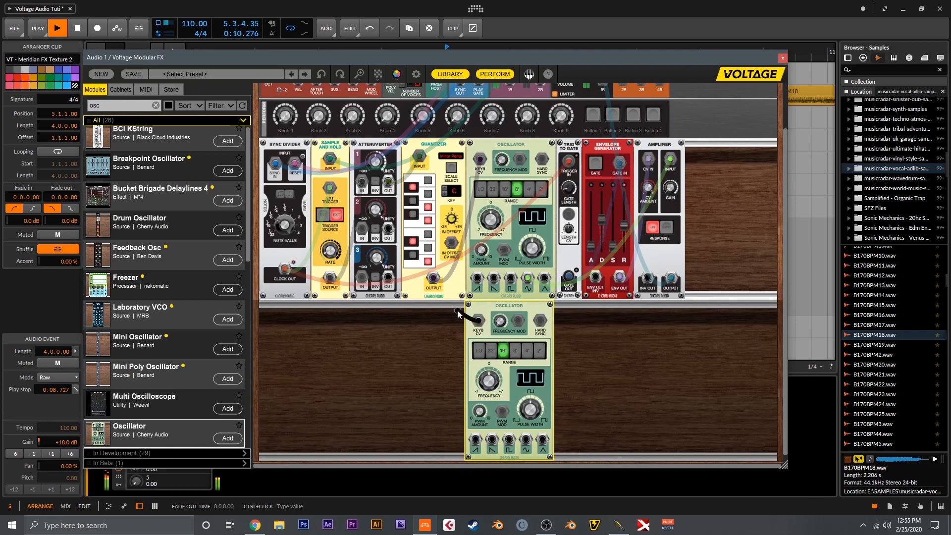
{"action": "double_click", "coordinate": [126, 108]}
{"action": "type", "text": "sa"}
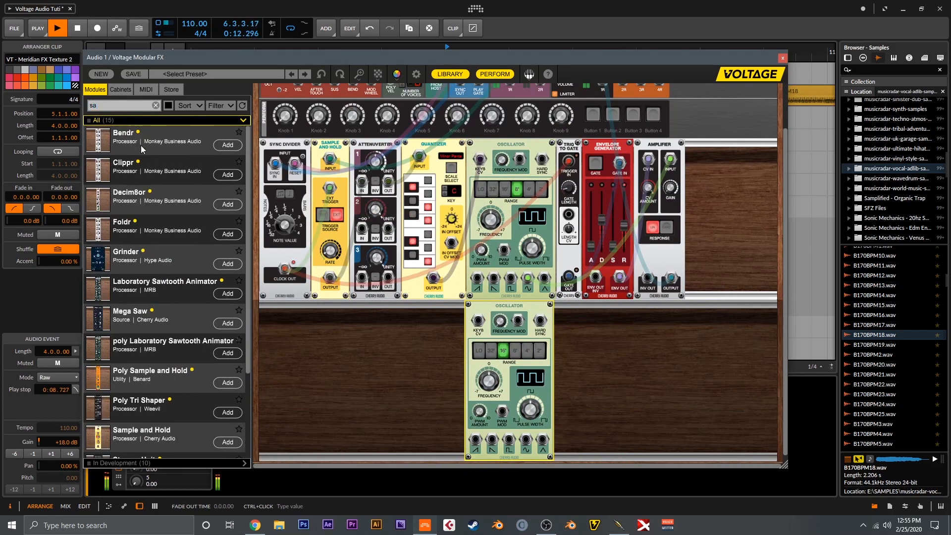
{"action": "left_click_drag", "start_coordinate": [160, 433], "coordinate": [446, 376]}
{"action": "double_click", "coordinate": [93, 105]}
{"action": "type", "text": "clock"}
{"action": "left_click_drag", "start_coordinate": [99, 140], "coordinate": [446, 324]}
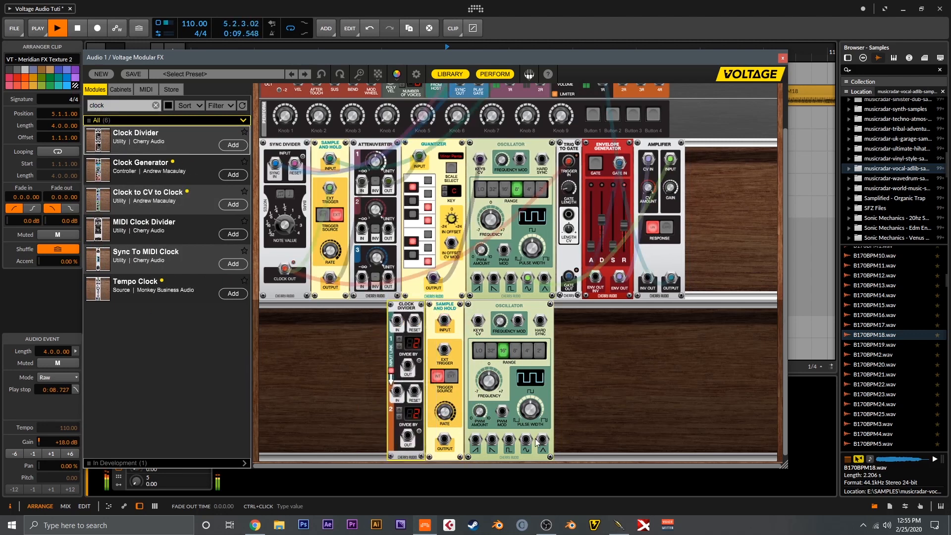
Step: Patch the second Oscillator's fourth waveform output to the Amplifier input, and the new Sample and Hold's output to that Oscillator's Keyb CV
{"action": "left_click_drag", "start_coordinate": [526, 443], "coordinate": [669, 160]}
{"action": "left_click_drag", "start_coordinate": [444, 439], "coordinate": [478, 321]}
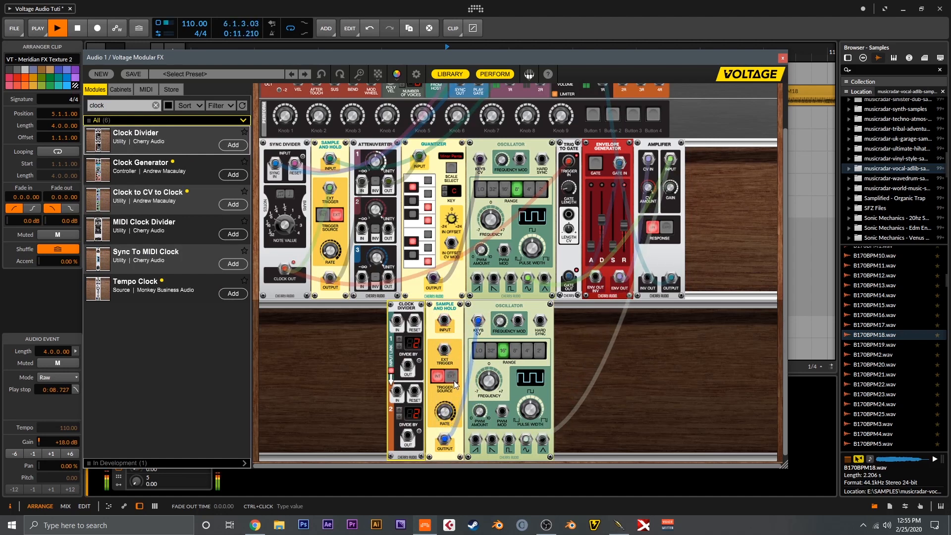
Step: Trigger the new Sample and Hold from the Sync Divider's clock through the Clock Divider at divide by 3, and feed it the Quantizer's output
{"action": "left_click_drag", "start_coordinate": [446, 352], "coordinate": [409, 370]}
{"action": "left_click_drag", "start_coordinate": [399, 330], "coordinate": [285, 269]}
{"action": "left_click_drag", "start_coordinate": [403, 327], "coordinate": [396, 353]}
{"action": "left_click_drag", "start_coordinate": [443, 321], "coordinate": [434, 283]}
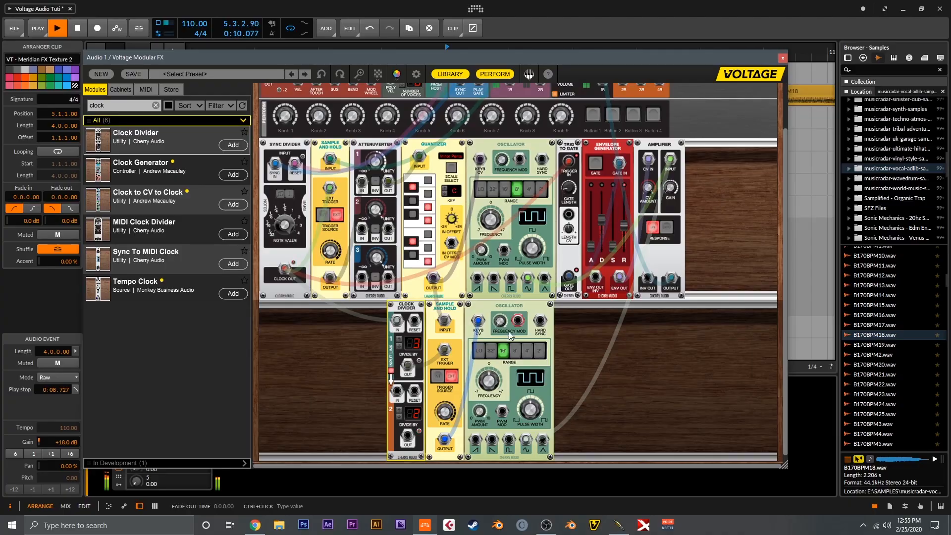
Step: Set the second Oscillator's range to 8' and frequency to 0.00, and enable the second option above the Sync Divider's note value
{"action": "left_click", "coordinate": [514, 353]}
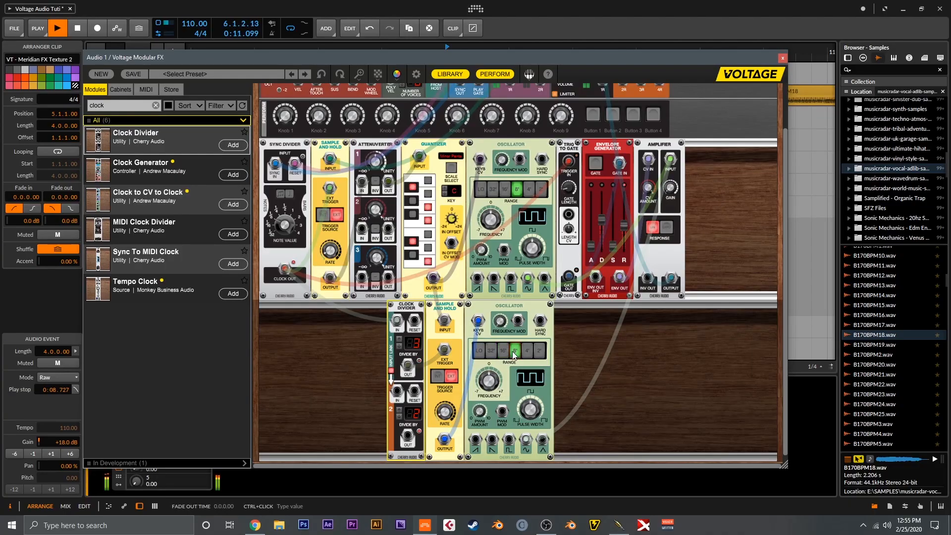
{"action": "double_click", "coordinate": [497, 385]}
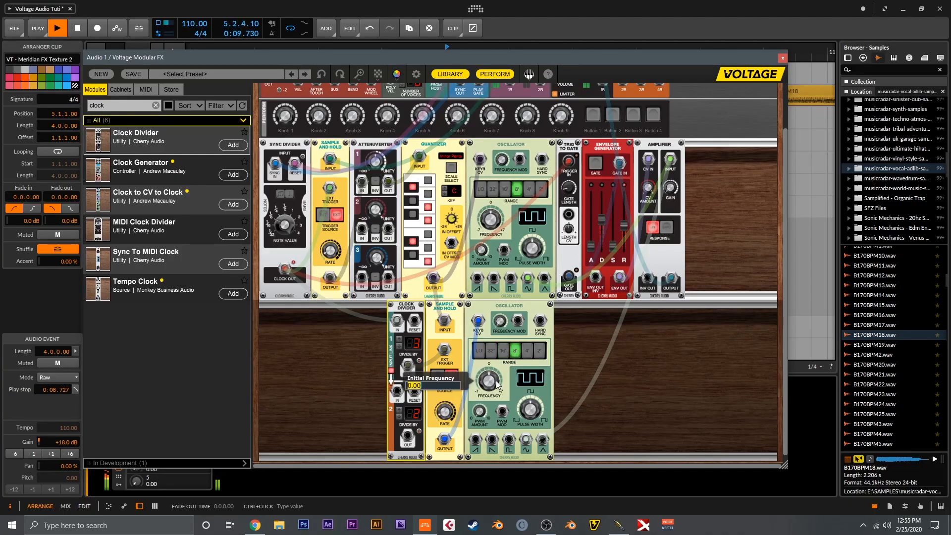
{"action": "key", "text": "Return"}
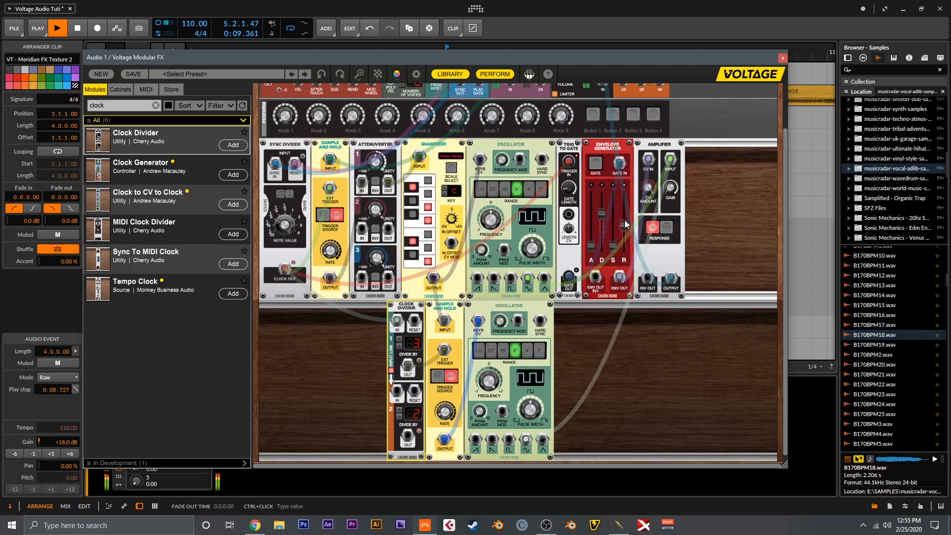
{"action": "left_click", "coordinate": [291, 195]}
Step: Add a PSP Delay to the second row and patch it between the Amplifier's output and the main output
{"action": "double_click", "coordinate": [133, 109]}
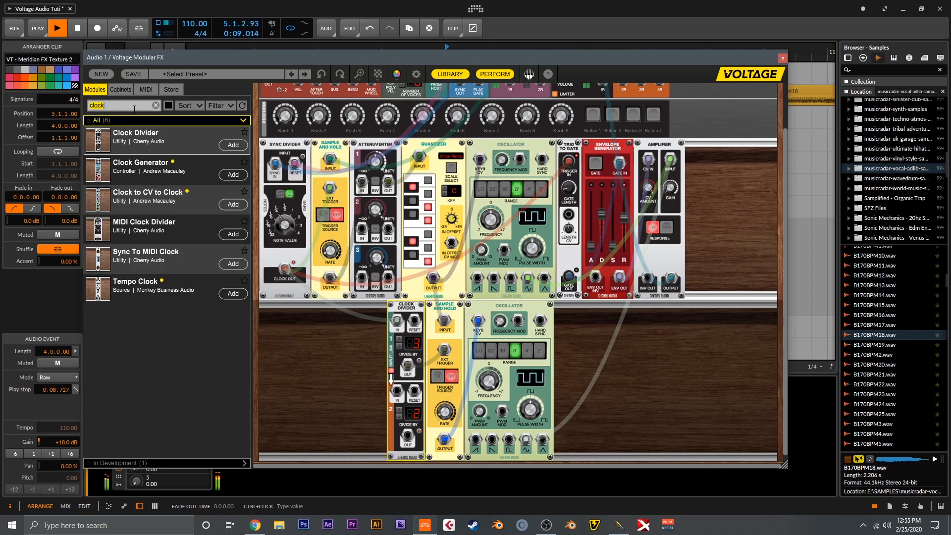
{"action": "type", "text": "del"}
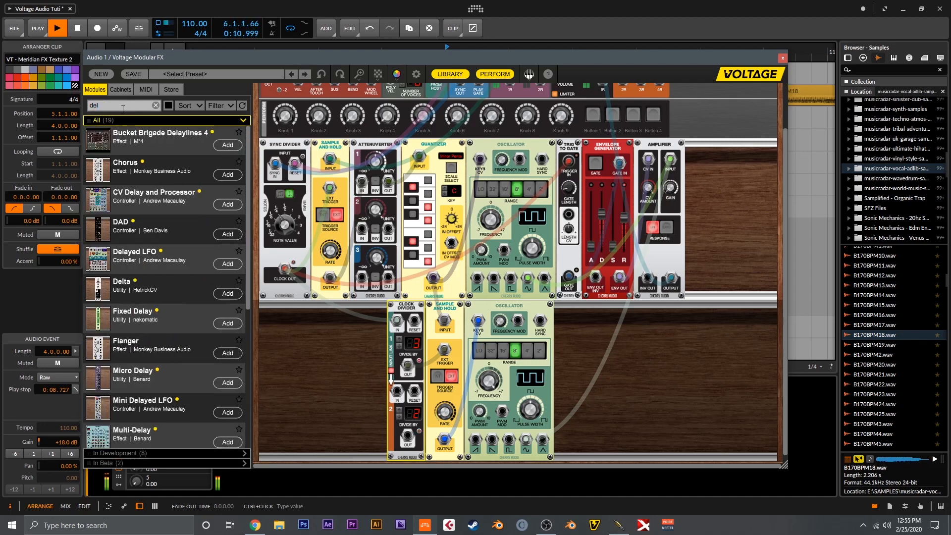
{"action": "type", "text": "ay"}
{"action": "scroll", "coordinate": [144, 340], "scroll_direction": "down", "scroll_amount": 5}
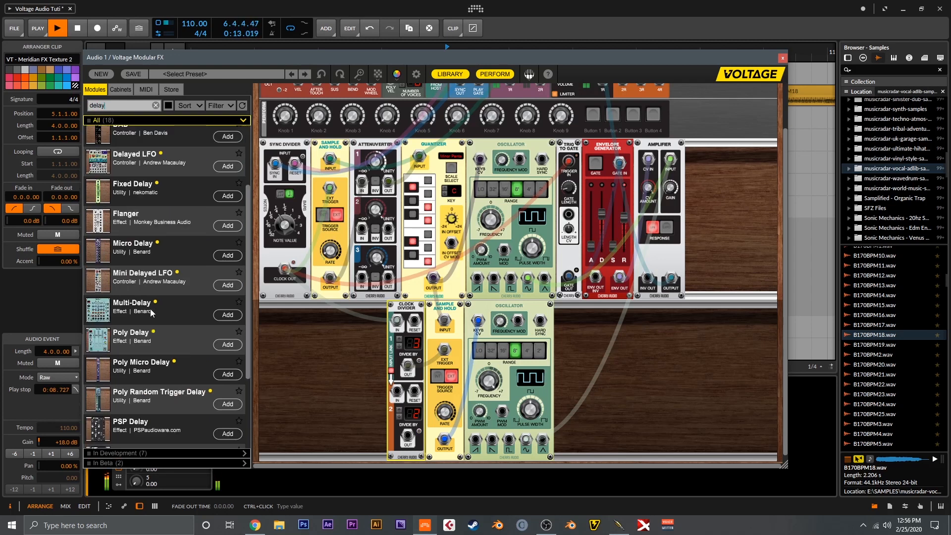
{"action": "left_click_drag", "start_coordinate": [144, 341], "coordinate": [610, 439]}
{"action": "left_click_drag", "start_coordinate": [610, 314], "coordinate": [671, 269]}
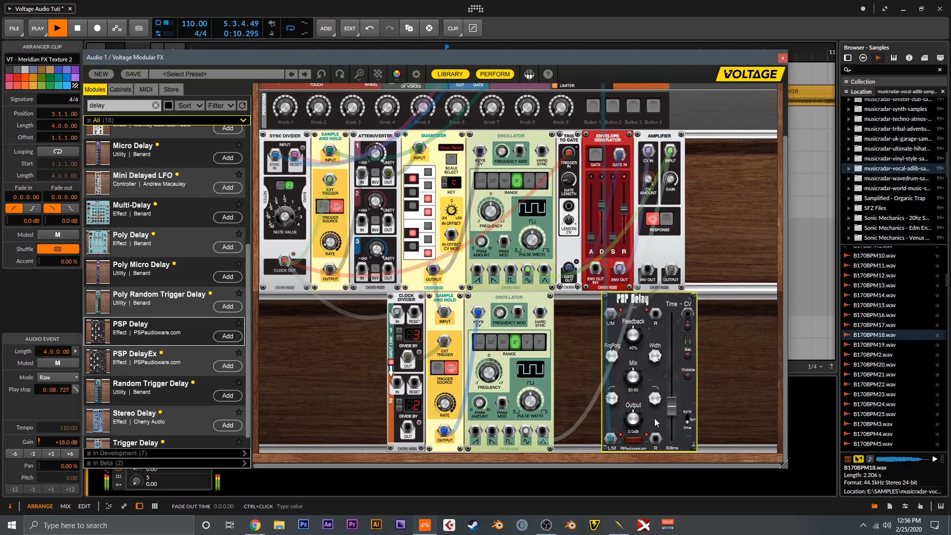
{"action": "scroll", "coordinate": [656, 347], "scroll_direction": "up", "scroll_amount": 2}
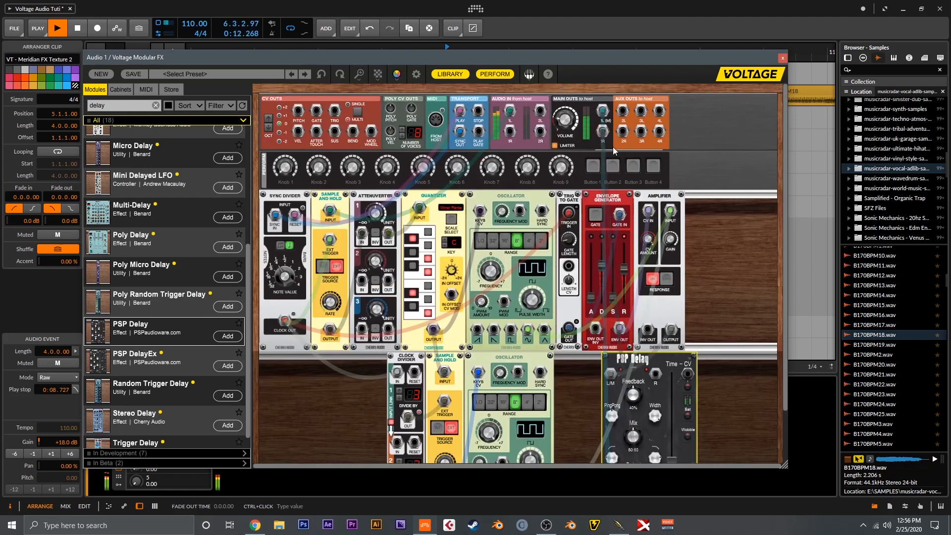
{"action": "scroll", "coordinate": [693, 267], "scroll_direction": "down", "scroll_amount": 2}
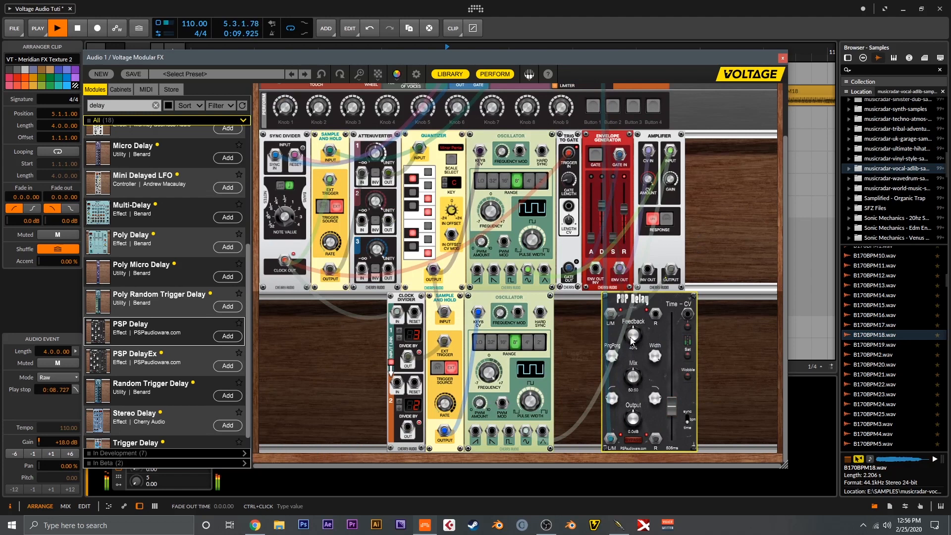
Step: Set the PSP Delay's mix to about 62:38 and nudge its time, closing the plug-in window and stopping playback
{"action": "left_click_drag", "start_coordinate": [634, 375], "coordinate": [666, 396]}
{"action": "left_click_drag", "start_coordinate": [676, 411], "coordinate": [677, 409]}
{"action": "left_click", "coordinate": [781, 59]}
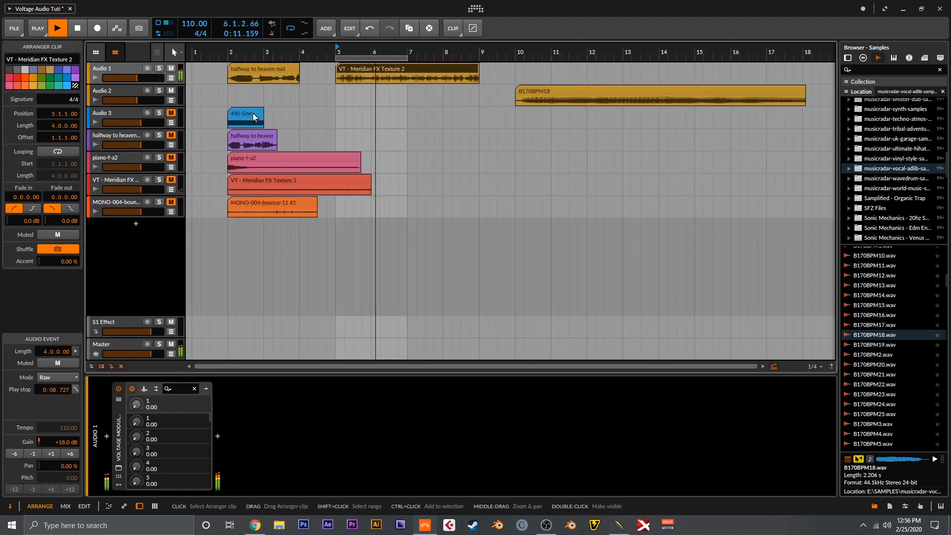
{"action": "key", "text": "space"}
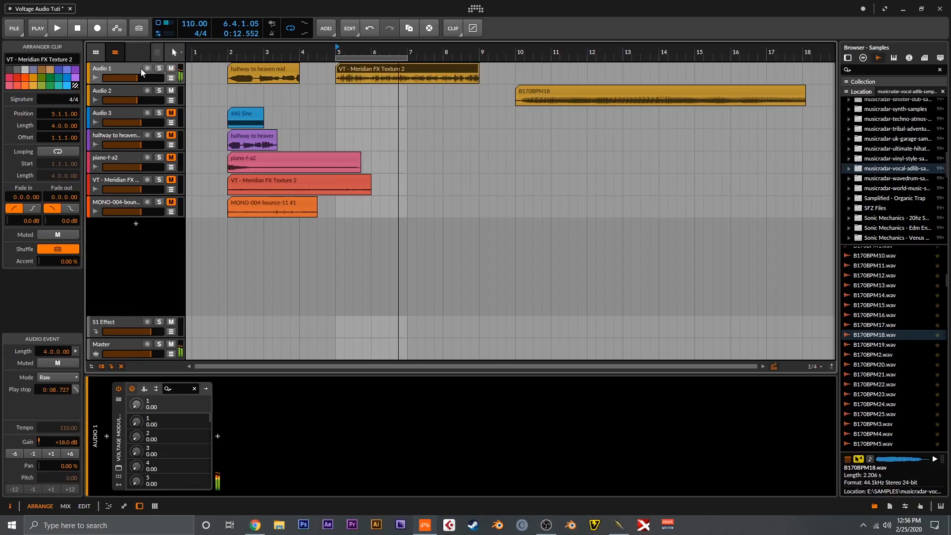
Step: Reopen Voltage Modular FX on the Audio 1 track and add a Ladder Filter beside the Amplifier
{"action": "left_click", "coordinate": [172, 68]}
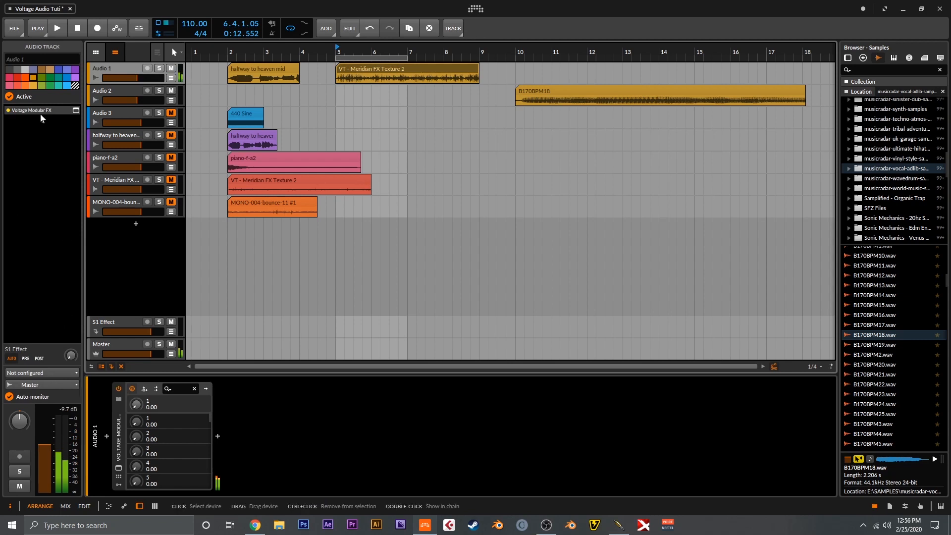
{"action": "left_click", "coordinate": [75, 110]}
{"action": "left_click", "coordinate": [141, 106]}
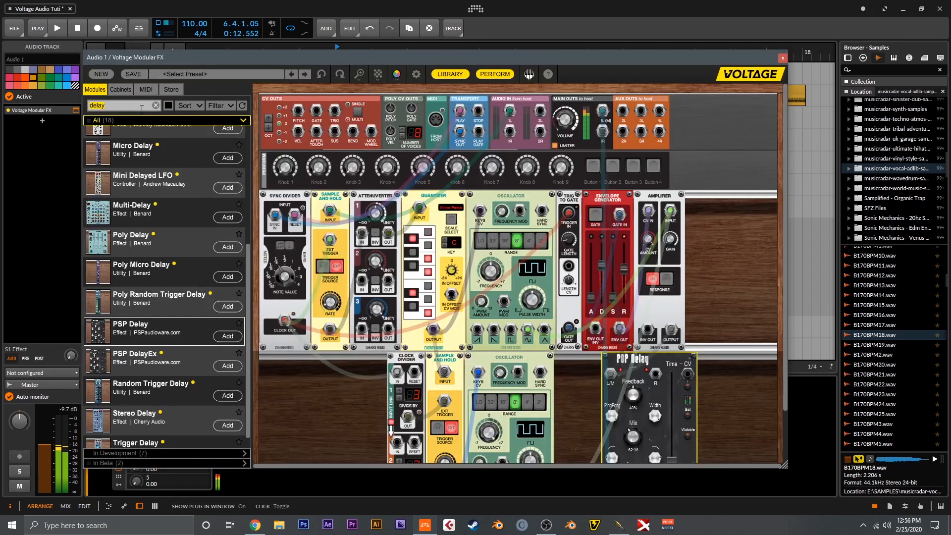
{"action": "type", "text": "filter"}
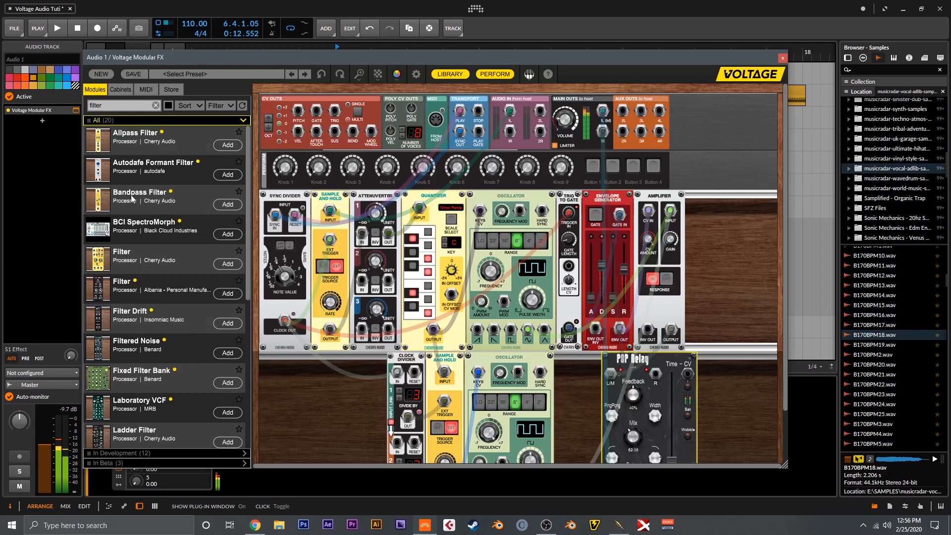
{"action": "left_click_drag", "start_coordinate": [151, 432], "coordinate": [762, 208]}
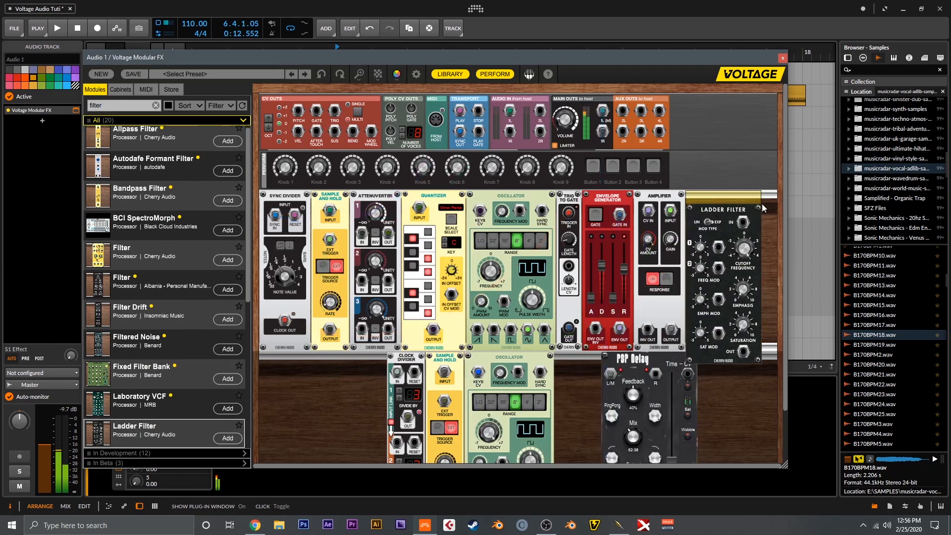
Step: Clear the module search, hide the module library and move the plug-in window higher
{"action": "left_click", "coordinate": [156, 106]}
{"action": "left_click", "coordinate": [433, 74]}
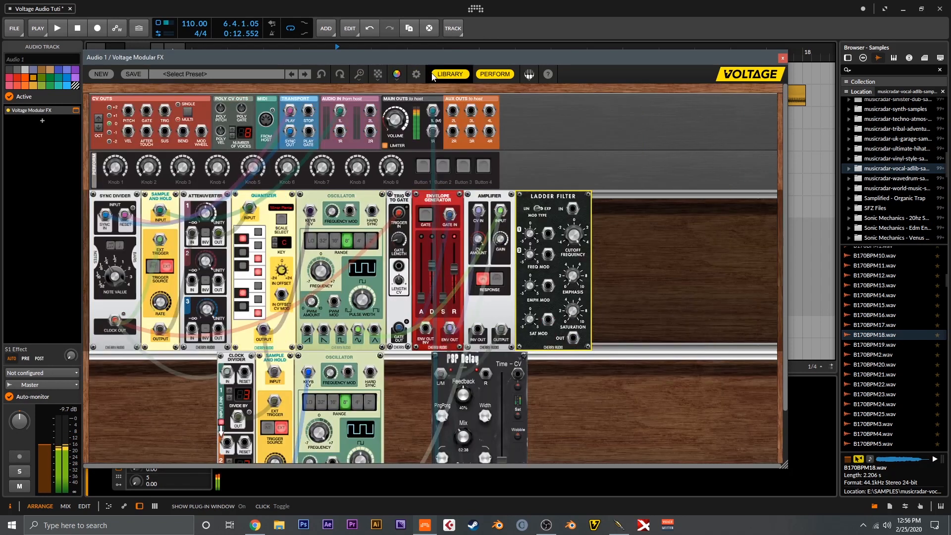
{"action": "left_click_drag", "start_coordinate": [497, 63], "coordinate": [484, 43]}
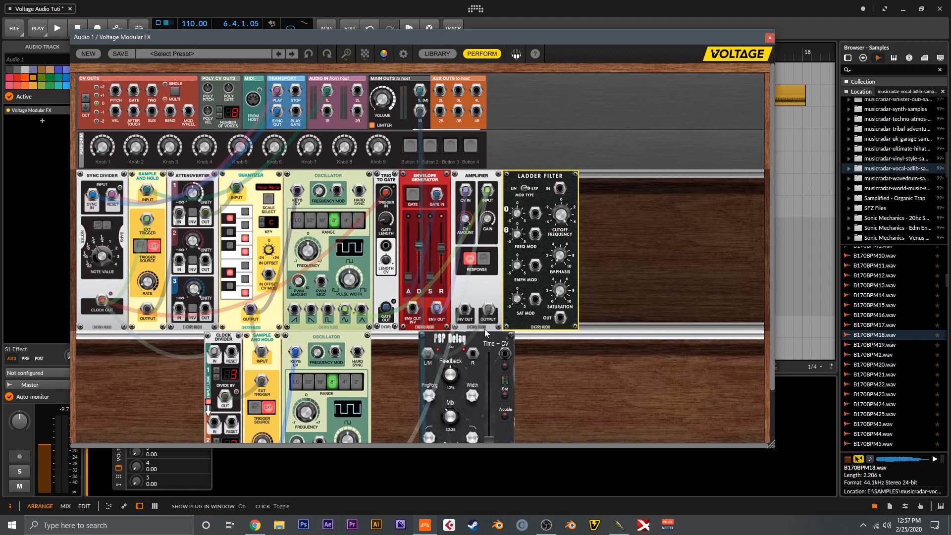
Step: Repatch the PSP Delay's L/M connection to bring the Ladder Filter into the signal path, and lower the filter's cutoff frequency
{"action": "scroll", "coordinate": [485, 332], "scroll_direction": "down", "scroll_amount": 2}
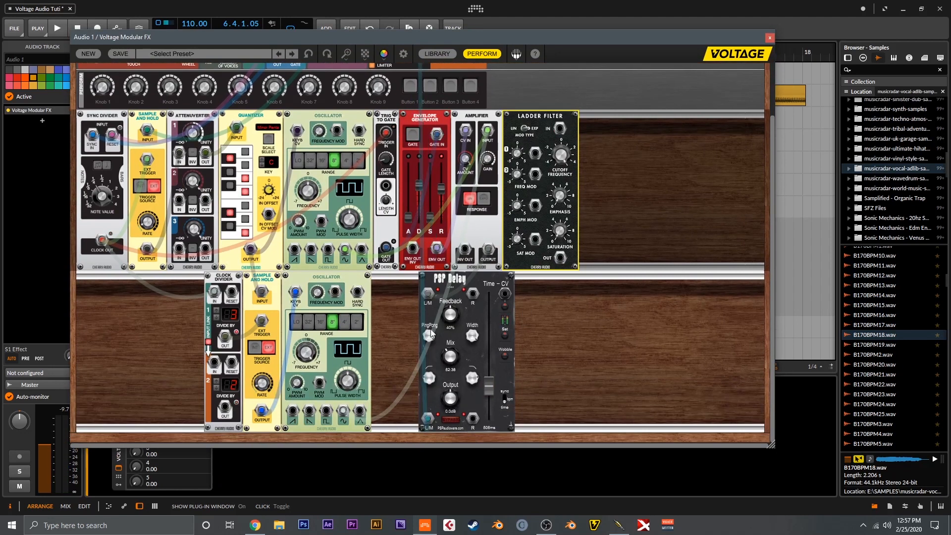
{"action": "mouse_move", "coordinate": [432, 333]}
{"action": "left_click_drag", "start_coordinate": [428, 419], "coordinate": [432, 429]}
{"action": "left_click_drag", "start_coordinate": [428, 418], "coordinate": [389, 78]}
{"action": "left_click_drag", "start_coordinate": [560, 215], "coordinate": [579, 293]}
Step: Move the audio cables of both Oscillators from their fourth waveform output to their second waveform output
{"action": "left_click_drag", "start_coordinate": [345, 309], "coordinate": [311, 312]}
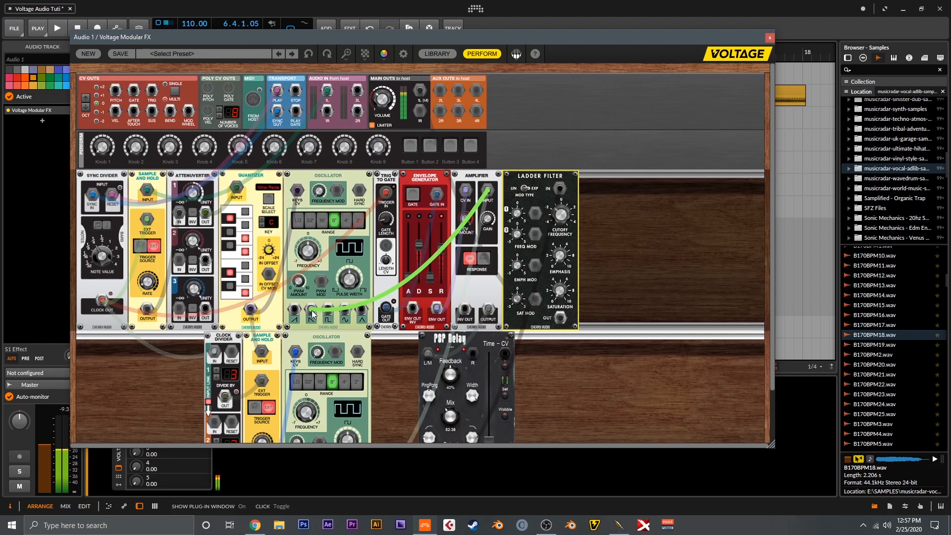
{"action": "scroll", "coordinate": [339, 396], "scroll_direction": "down", "scroll_amount": 2}
{"action": "left_click_drag", "start_coordinate": [343, 412], "coordinate": [311, 412]}
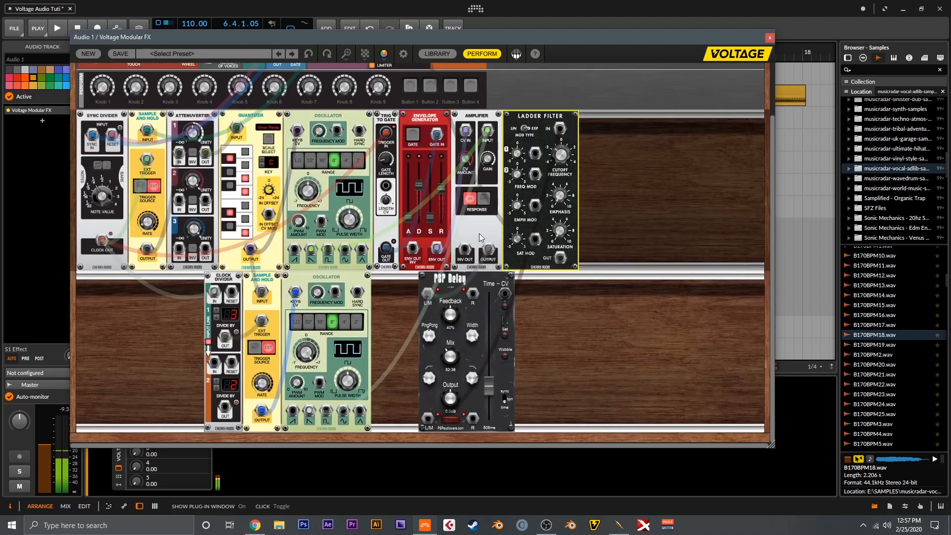
Step: Set the Ladder Filter's cutoff frequency to about 478.2 Hz and patch Audio In 1L into its first frequency mod input
{"action": "left_click_drag", "start_coordinate": [557, 170], "coordinate": [569, 134]}
{"action": "left_click_drag", "start_coordinate": [577, 190], "coordinate": [573, 166]}
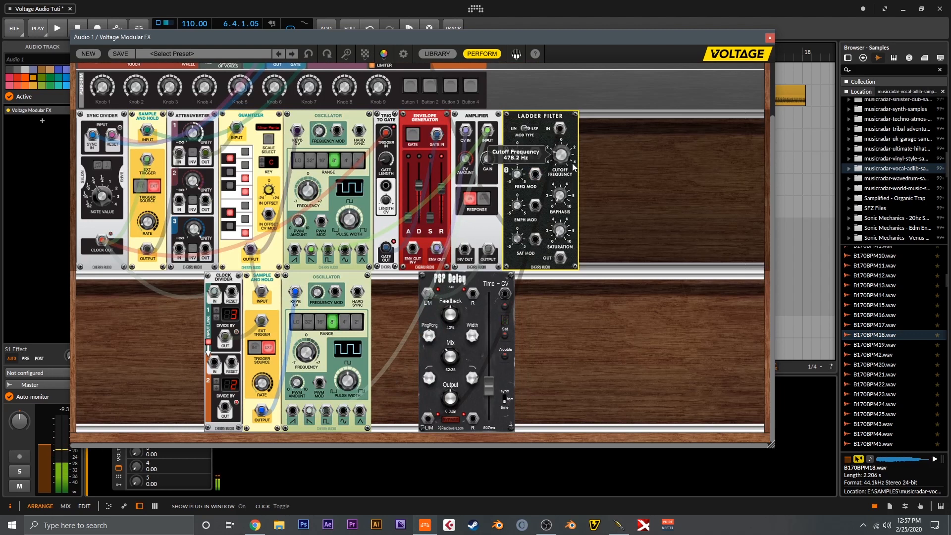
{"action": "scroll", "coordinate": [593, 173], "scroll_direction": "up", "scroll_amount": 2}
{"action": "left_click", "coordinate": [329, 93]}
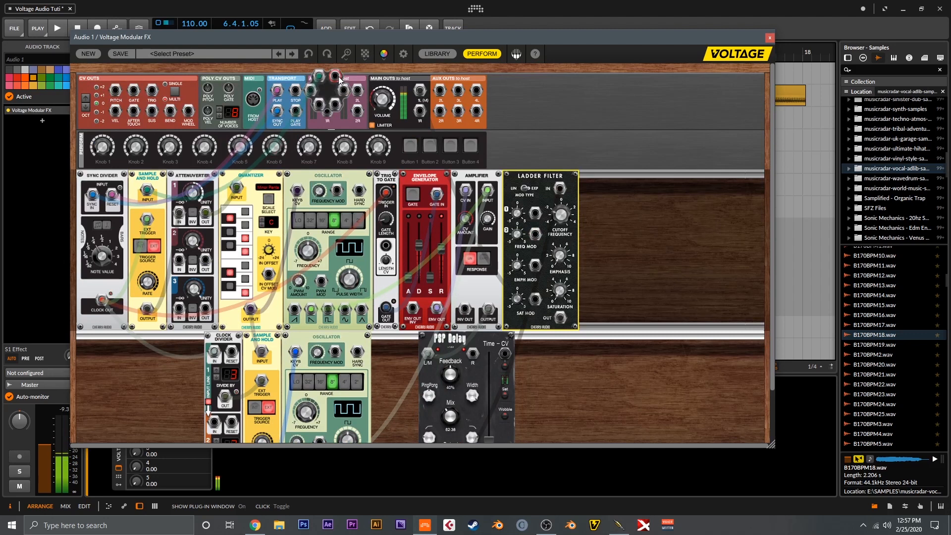
{"action": "left_click_drag", "start_coordinate": [335, 77], "coordinate": [536, 215]}
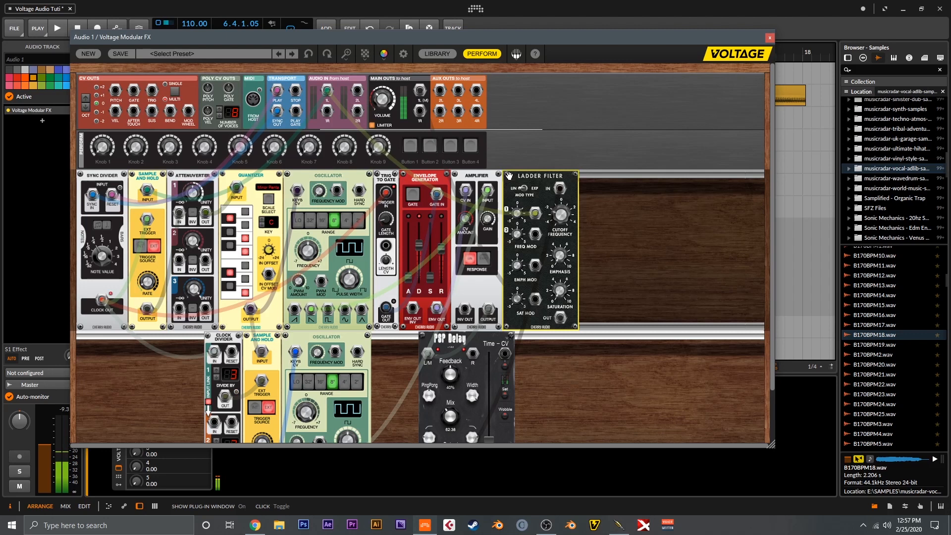
Step: Move the plug-in window lower, start playback and set the Ladder Filter's Cutoff Frequency Mod CV Amount 1 to about 23.1%
{"action": "left_click_drag", "start_coordinate": [466, 38], "coordinate": [499, 101]}
{"action": "key", "text": "space"}
{"action": "mouse_move", "coordinate": [549, 270]}
{"action": "left_mouse_down"}
{"action": "mouse_move", "coordinate": [547, 254]}
{"action": "mouse_move", "coordinate": [548, 279]}
{"action": "left_mouse_up"}
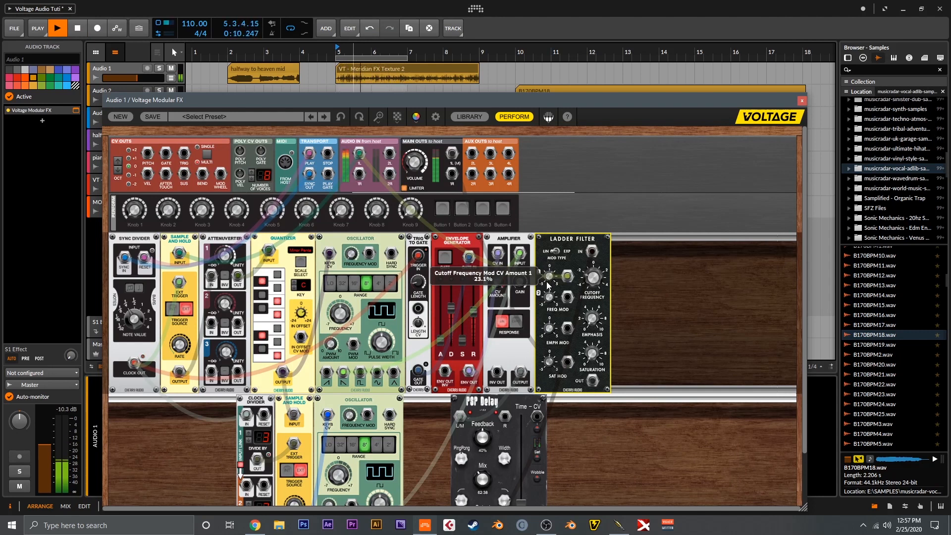
Step: Fine-tune the Ladder Filter's first cutoff frequency mod amount and restart playback from bar 2
{"action": "left_click_drag", "start_coordinate": [546, 277], "coordinate": [545, 269]}
{"action": "key", "text": "space"}
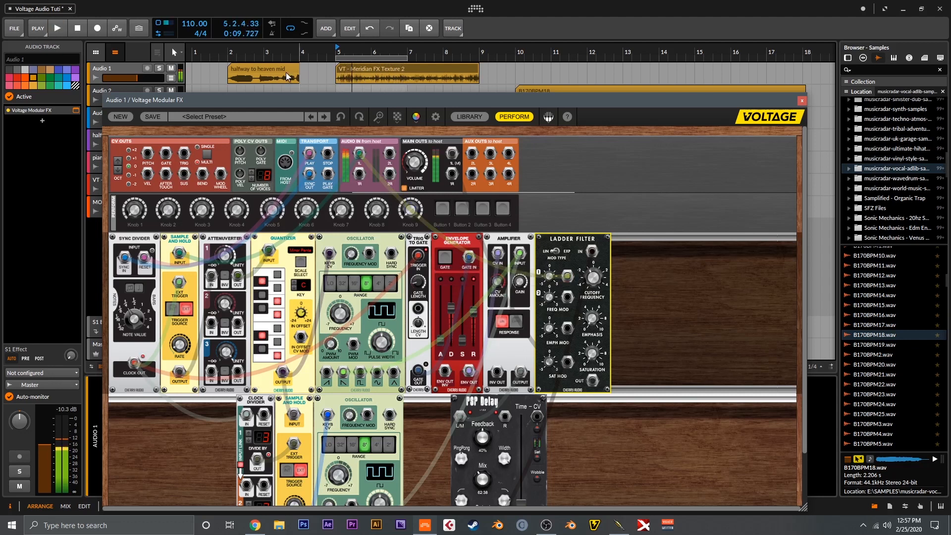
{"action": "left_click", "coordinate": [229, 52]}
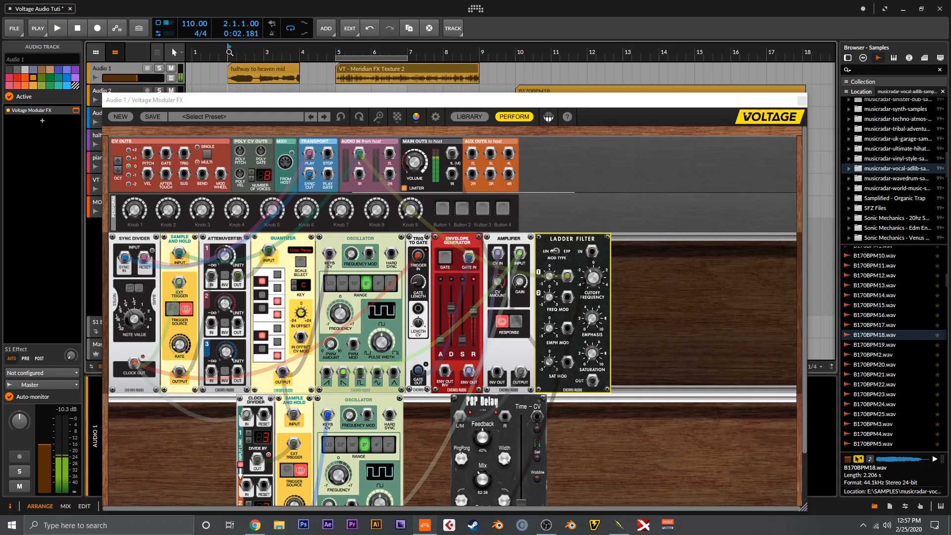
{"action": "key", "text": "space"}
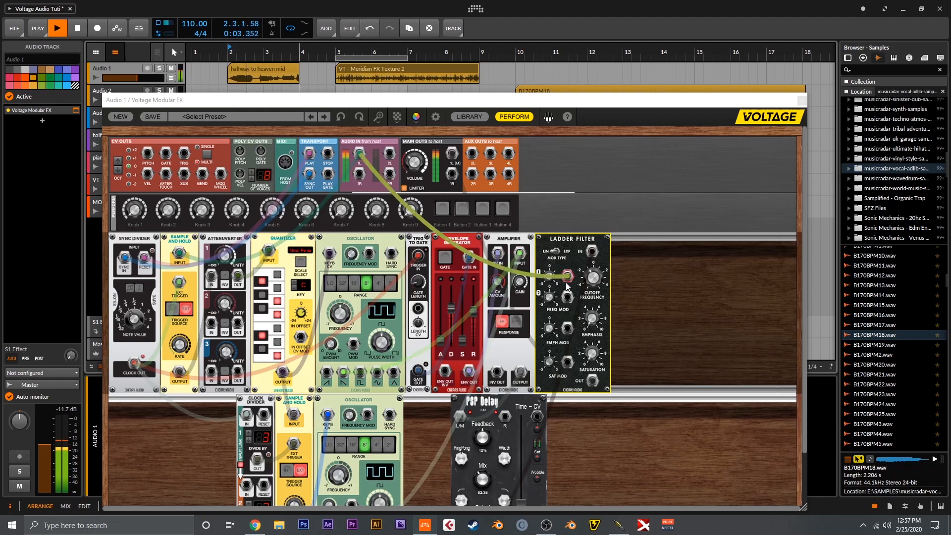
{"action": "left_click", "coordinate": [550, 276]}
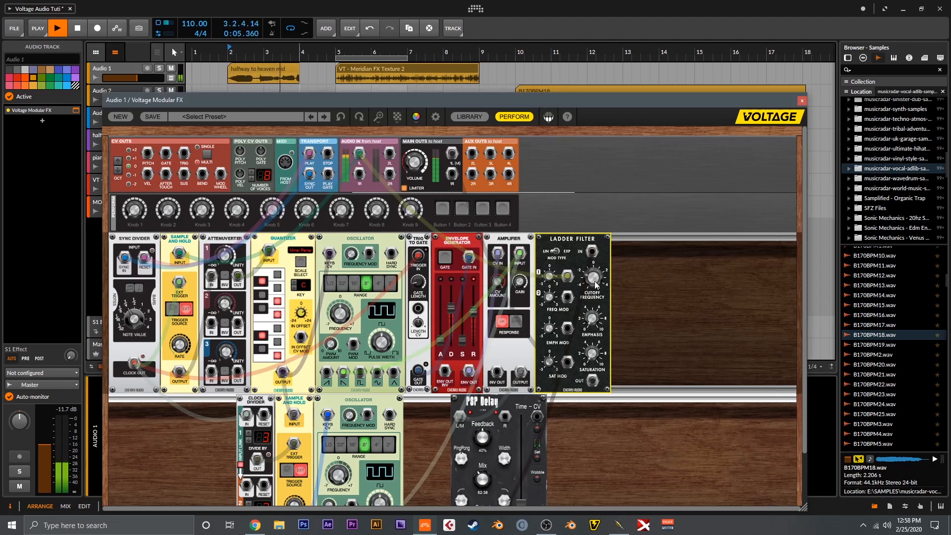
Step: Move the two-bar loop region to start at bar 2, under the first Audio 1 clip, and restart playback
{"action": "key", "text": "space"}
{"action": "left_click_drag", "start_coordinate": [230, 58], "coordinate": [297, 57]}
{"action": "key", "text": "space"}
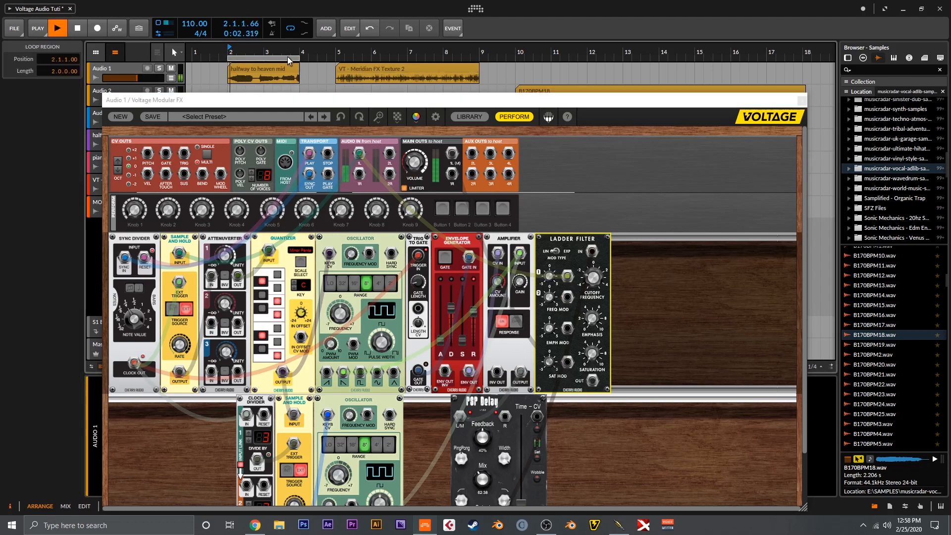
Step: Set the Ladder Filter's resonance to about 3.1% and its cutoff frequency to about 722.7 Hz
{"action": "left_click", "coordinate": [590, 321]}
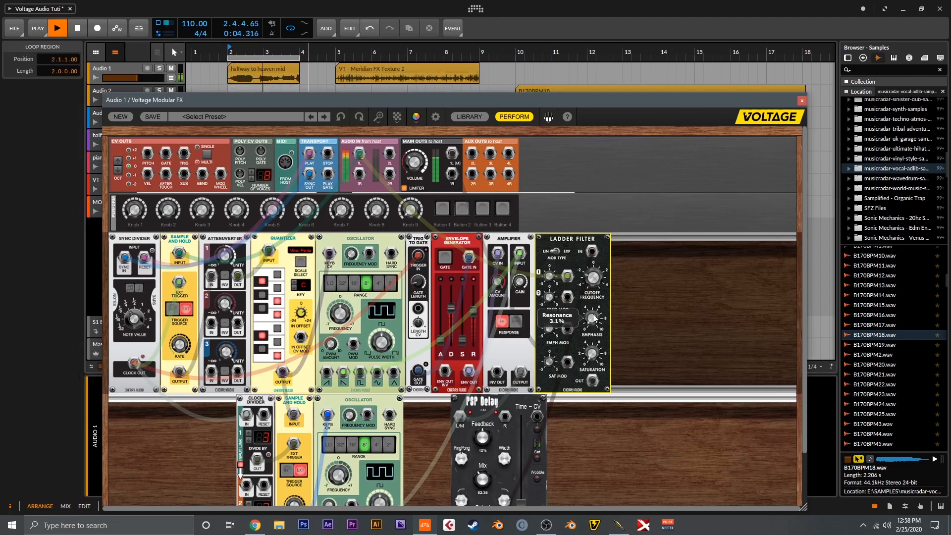
{"action": "mouse_move", "coordinate": [589, 280]}
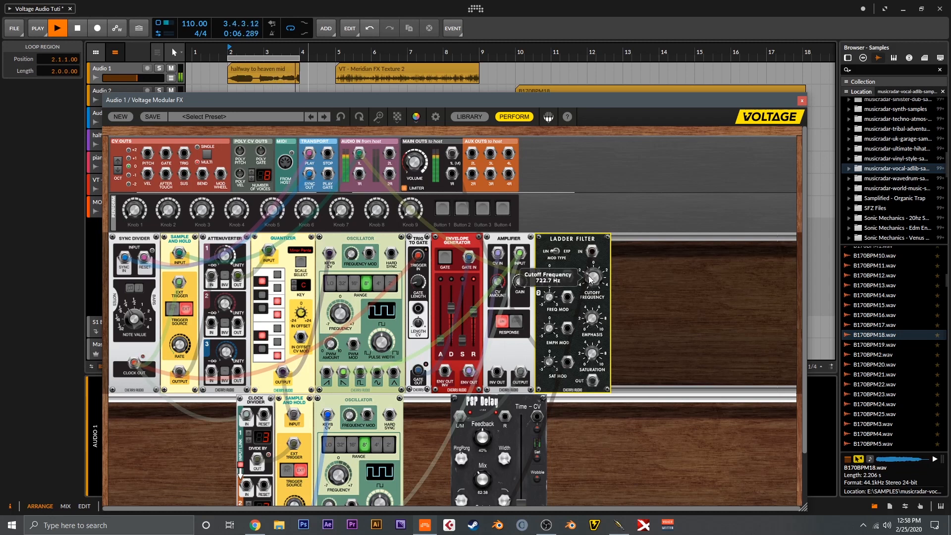